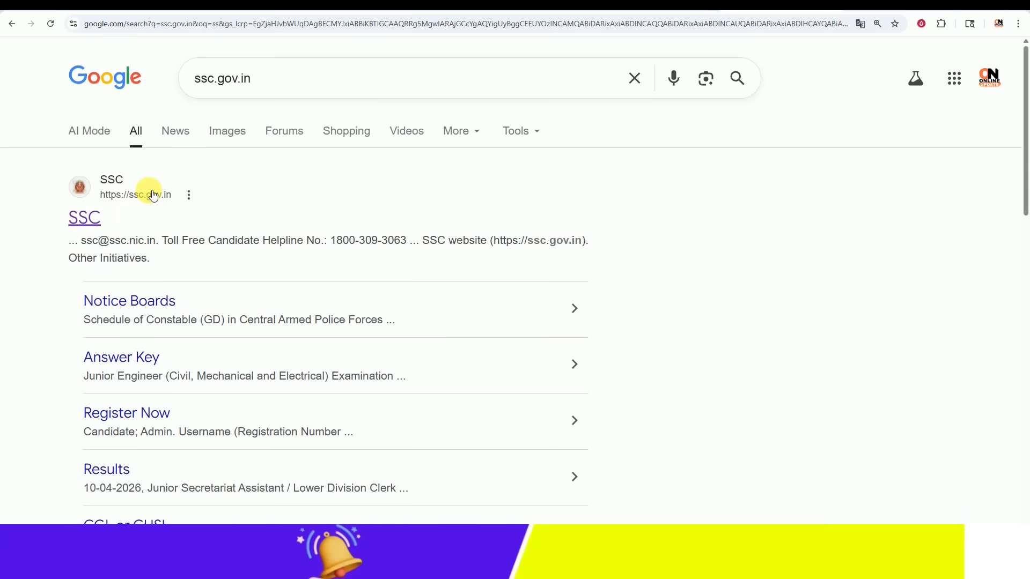
# Open the SSC website from the search results, open the Notice for Phase-XIV/2026/Selection Posts, and enlarge the PDF for reading
pyautogui.click(89, 218)
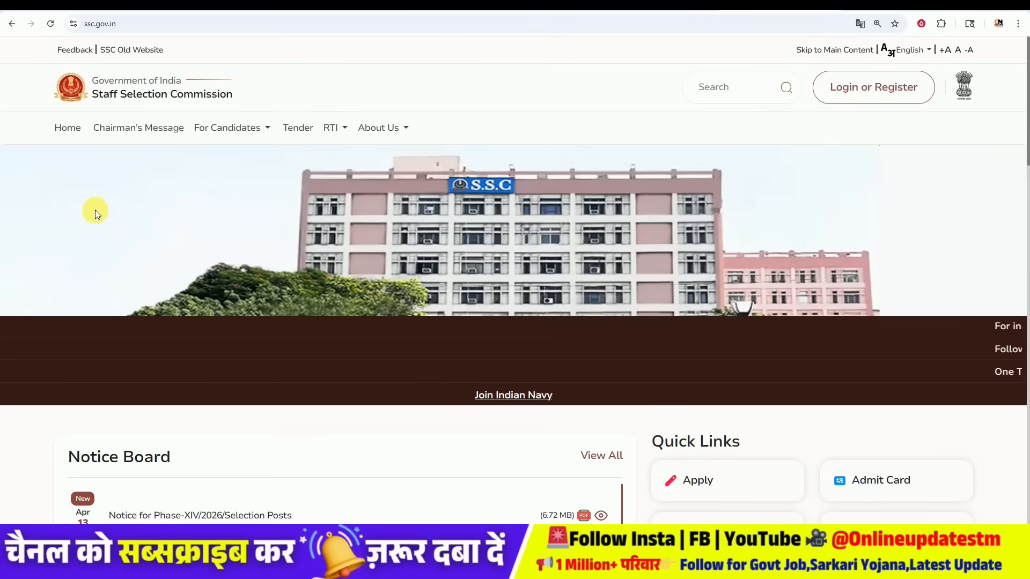
pyautogui.scroll(-3, 343, 272)
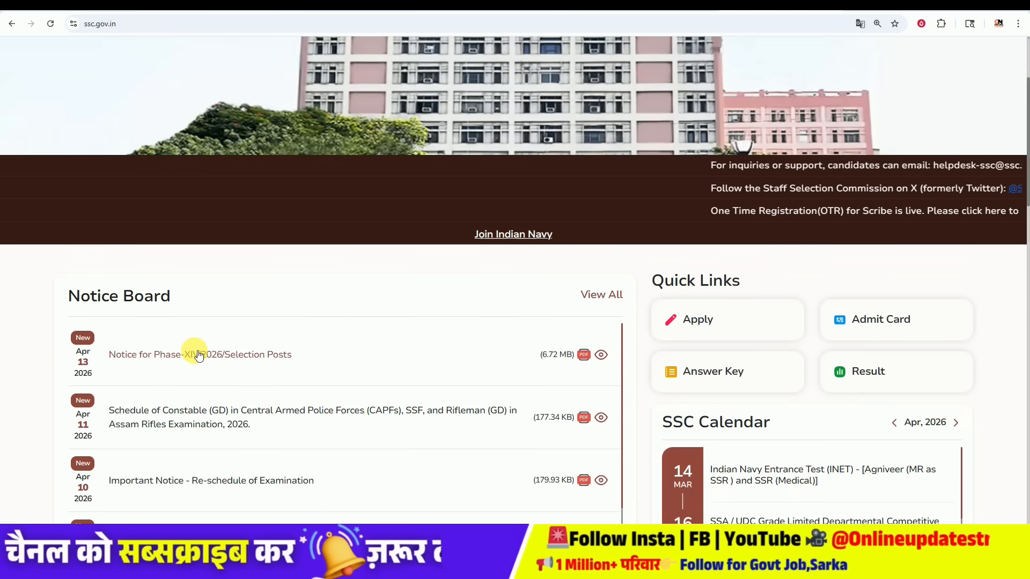
pyautogui.click(222, 354)
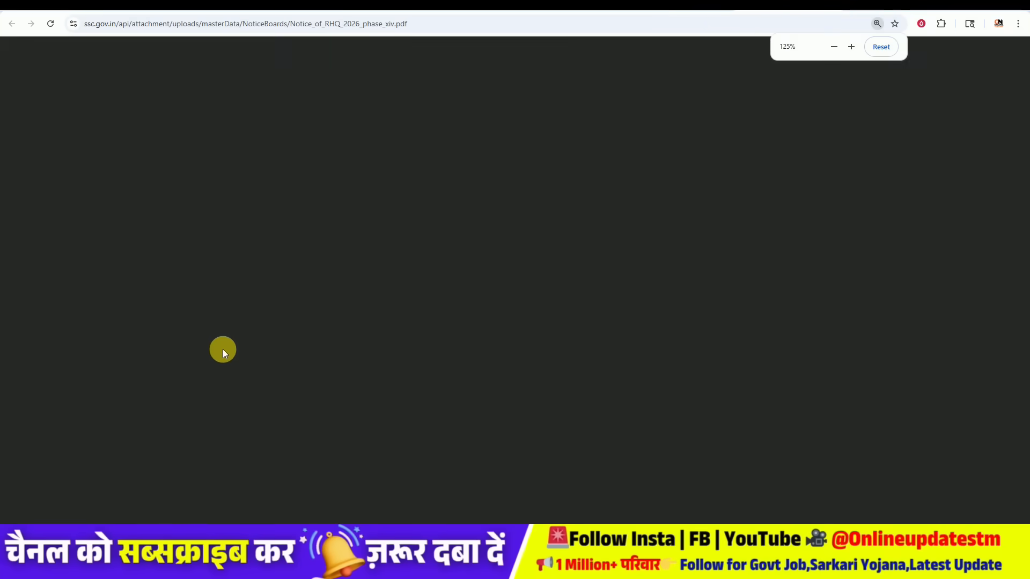
pyautogui.keyDown('ctrl'); pyautogui.scroll(2, 591, 336); pyautogui.keyUp('ctrl')
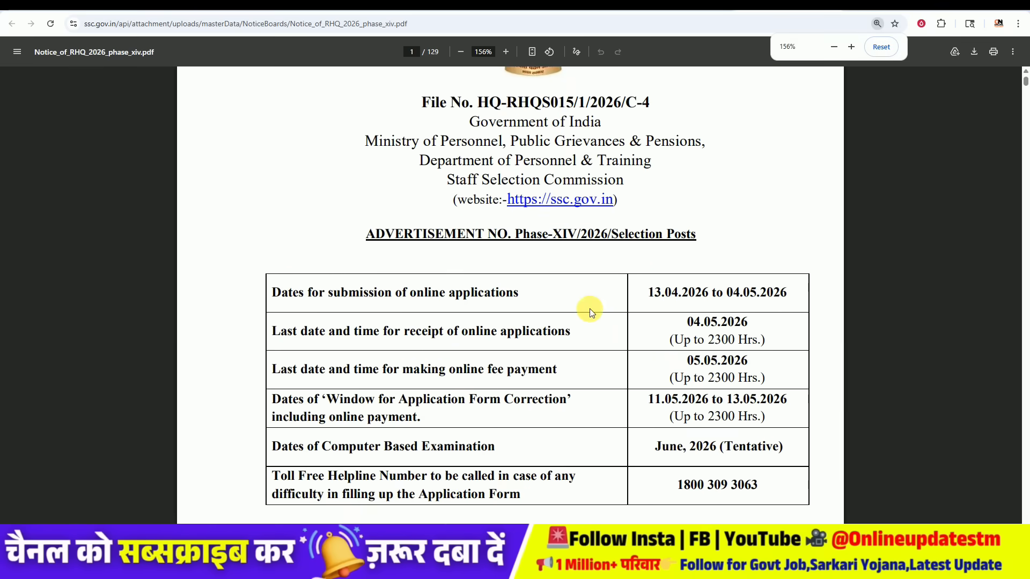
# Turn on PDF drawing with a red pen and mark the application, fee payment, form correction and computer-based examination dates on page 1
pyautogui.click(576, 51)
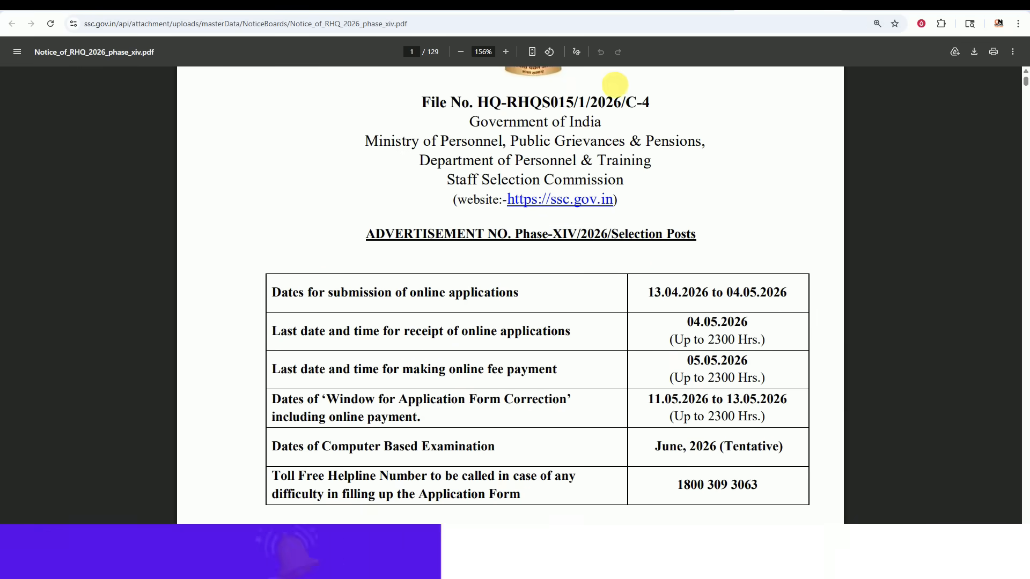
pyautogui.click(901, 266)
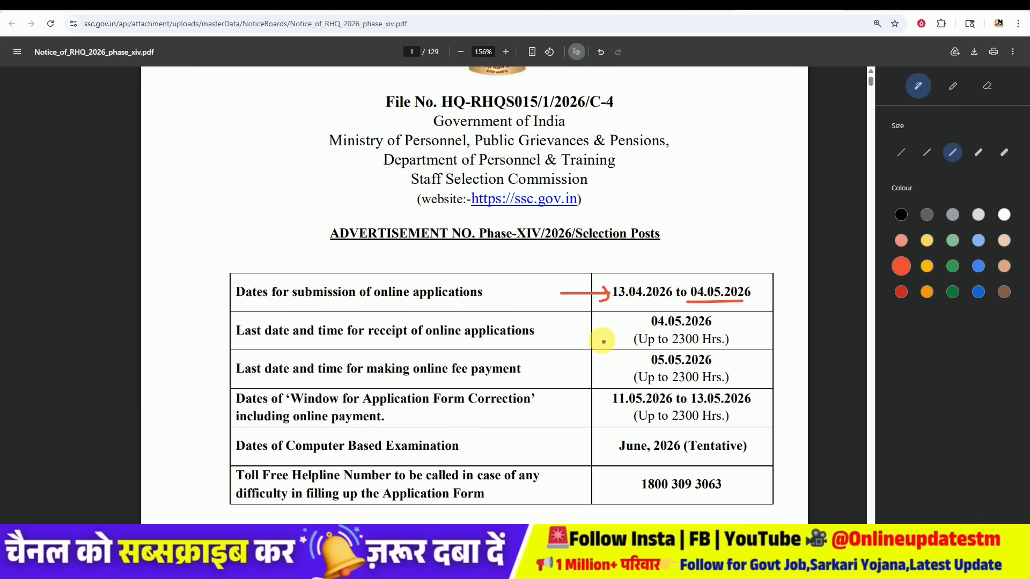
pyautogui.moveTo(585, 373); pyautogui.dragTo(630, 363)
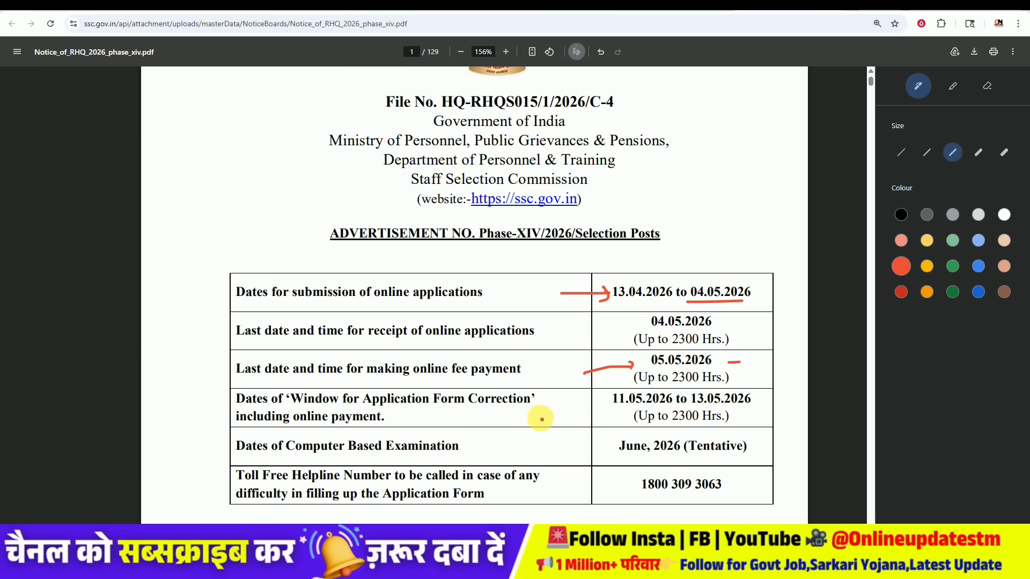
pyautogui.moveTo(566, 409); pyautogui.dragTo(594, 405)
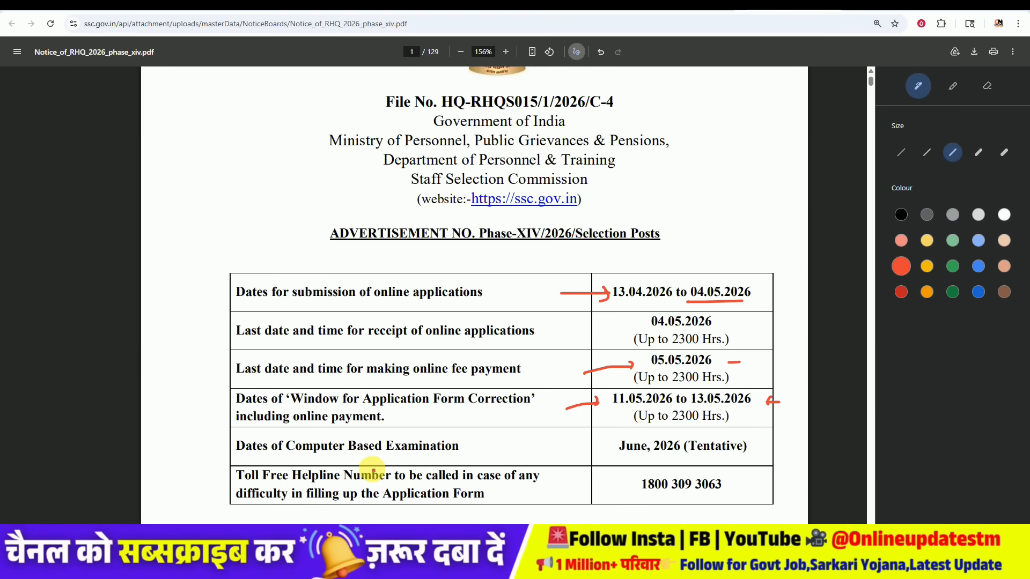
pyautogui.moveTo(560, 447); pyautogui.dragTo(615, 440)
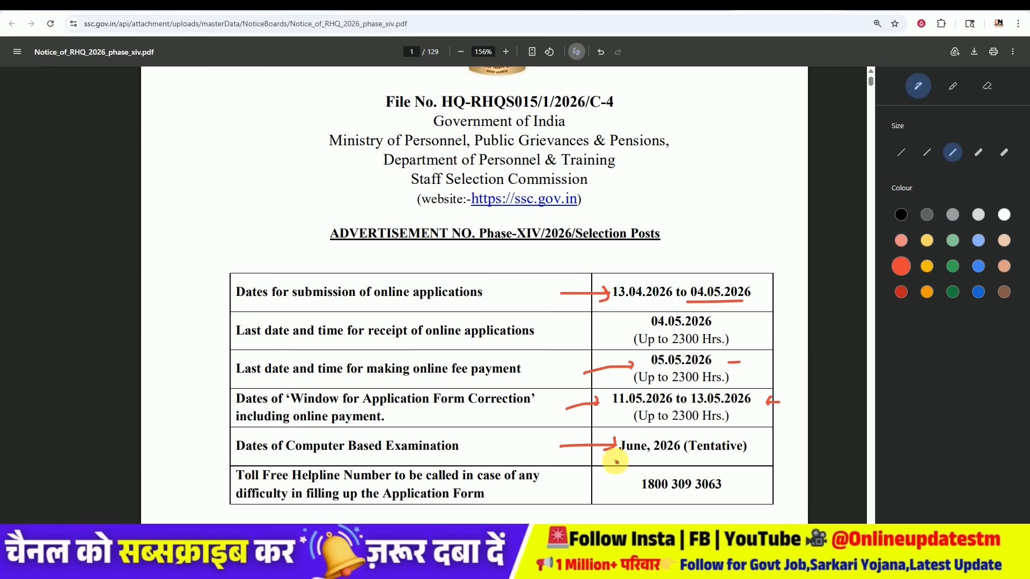
# Handwrite short red notes beside the emblem on page 1, including "Phase" and "GD", and draw a frame around the "Phase" group
pyautogui.scroll(-15, 578, 424)
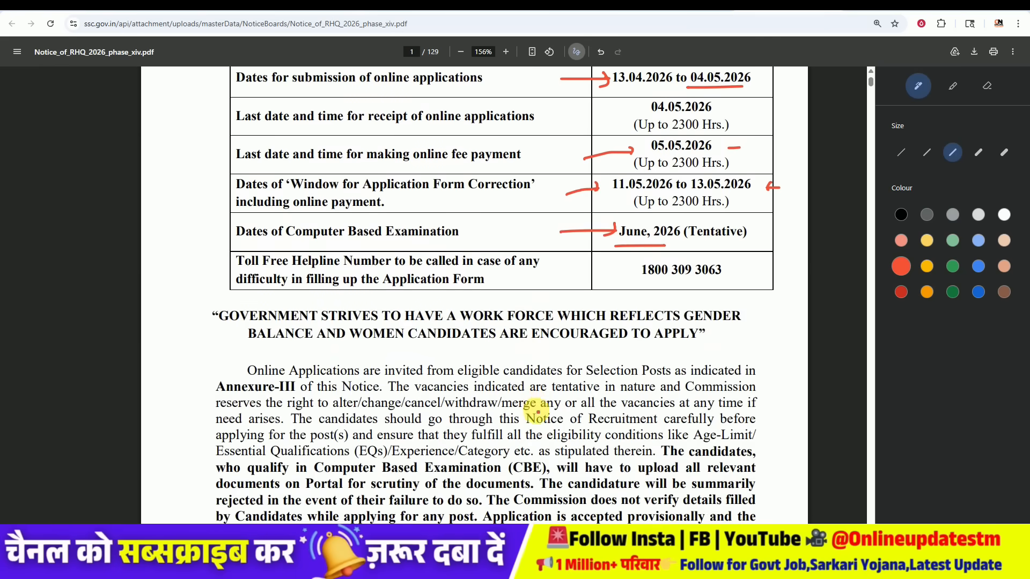
pyautogui.scroll(-14, 538, 406)
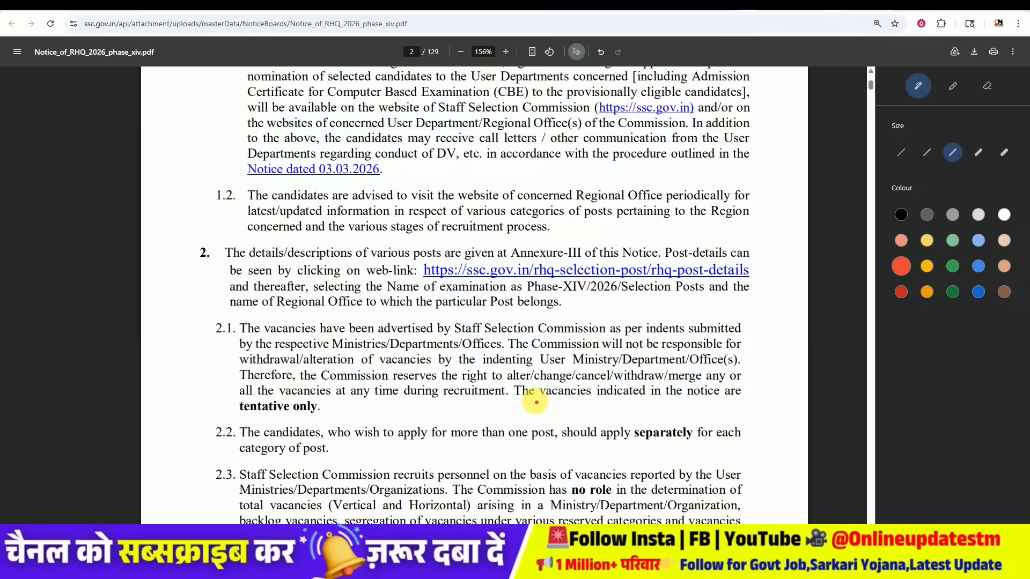
pyautogui.scroll(-10, 539, 394)
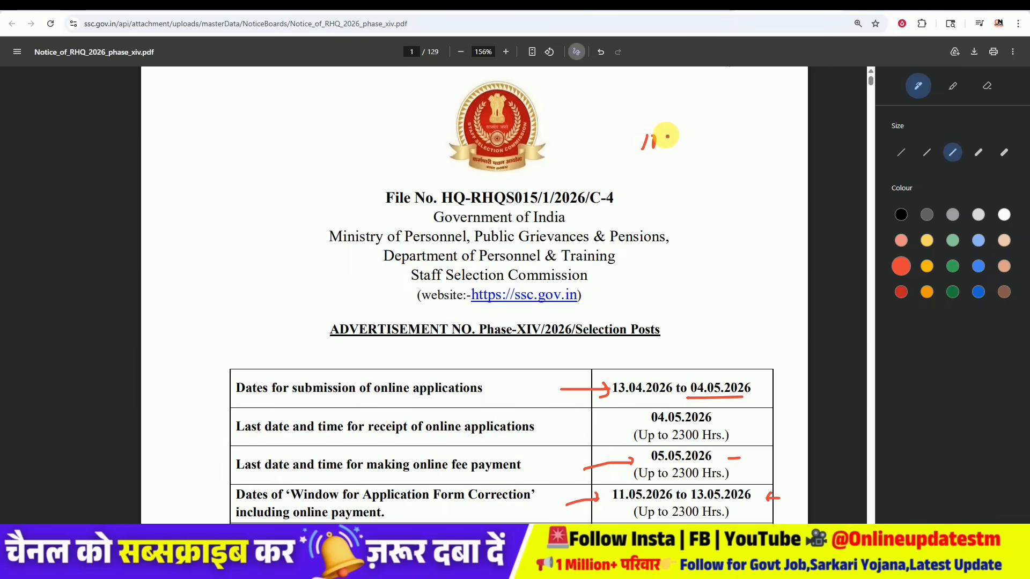
pyautogui.moveTo(671, 147); pyautogui.dragTo(670, 154)
pyautogui.moveTo(658, 172)
pyautogui.mouseDown()
pyautogui.moveTo(688, 169)
pyautogui.moveTo(671, 213)
pyautogui.mouseUp()
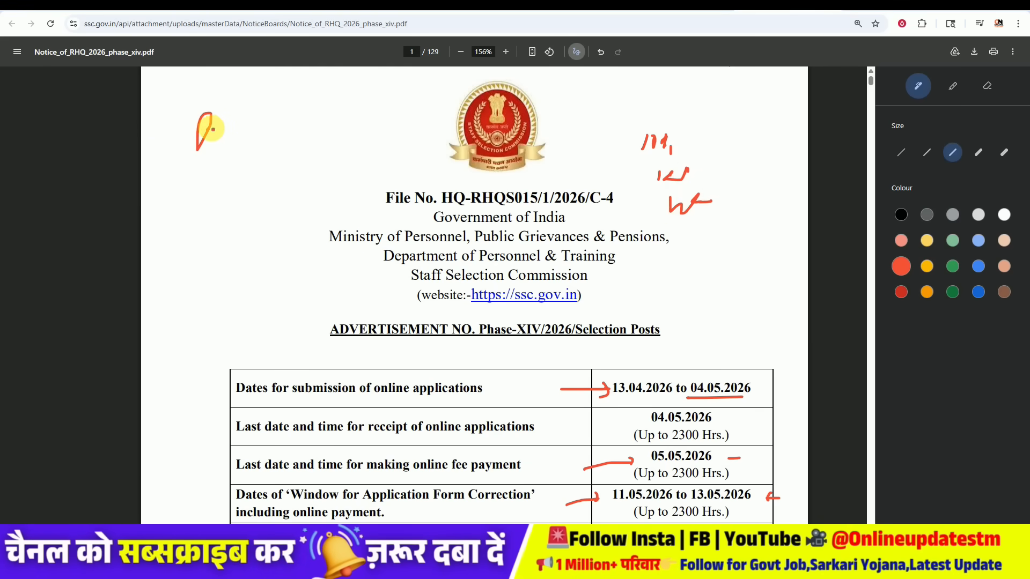
pyautogui.moveTo(235, 132); pyautogui.dragTo(320, 146)
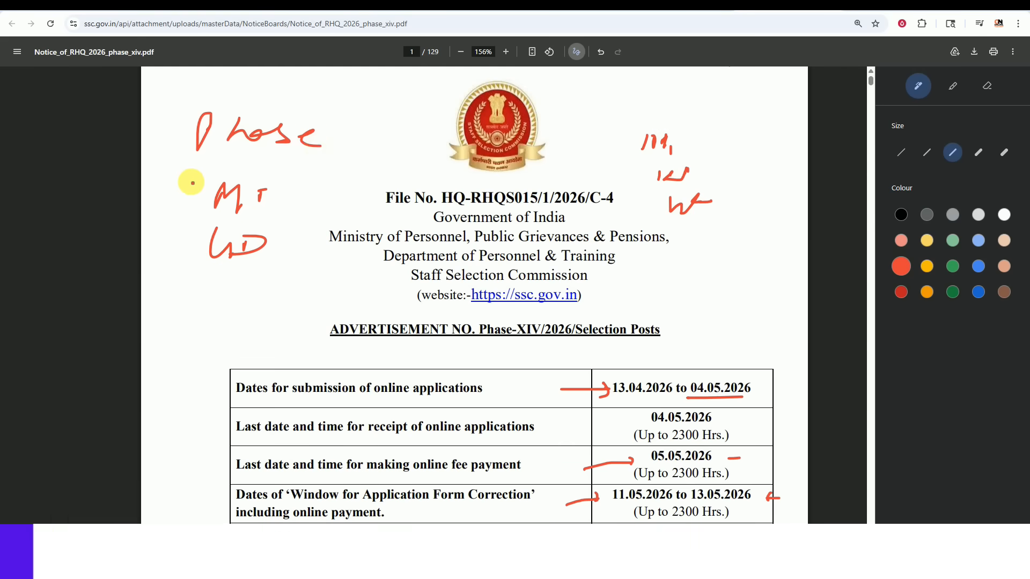
pyautogui.moveTo(170, 100)
pyautogui.mouseDown()
pyautogui.moveTo(154, 294)
pyautogui.moveTo(272, 308)
pyautogui.mouseUp()
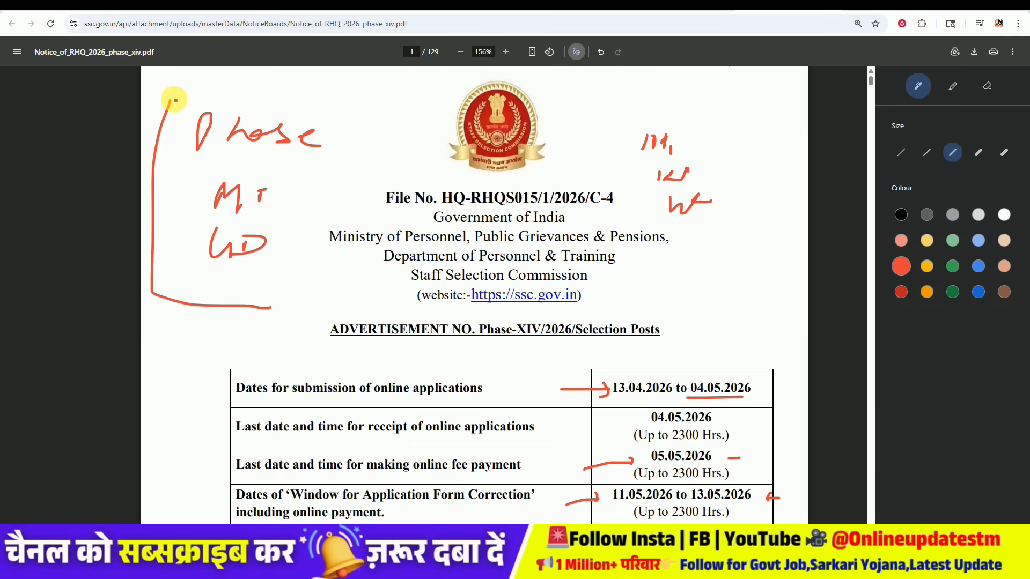
pyautogui.moveTo(322, 96); pyautogui.dragTo(320, 262)
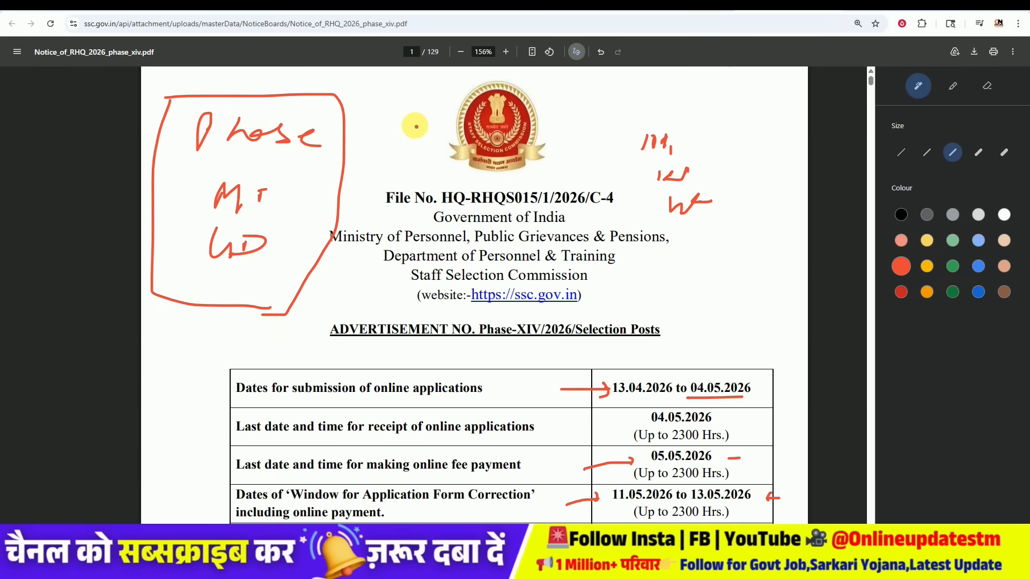
# Underline the 18-25, 18-27, 18-28 and 18-30 year age limits in red in the section 6.1 table
pyautogui.scroll(-20, 405, 148)
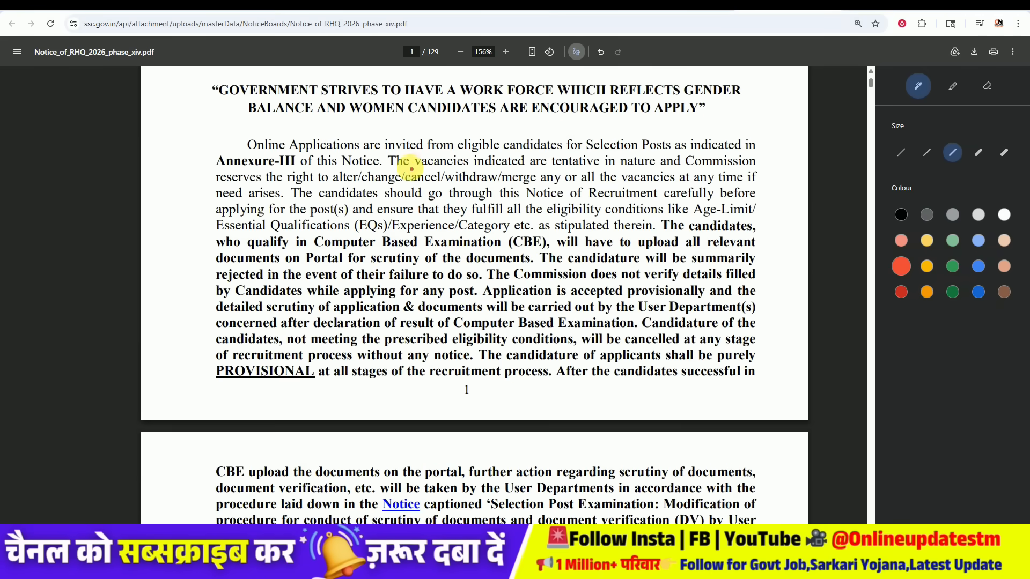
pyautogui.scroll(-20, 427, 175)
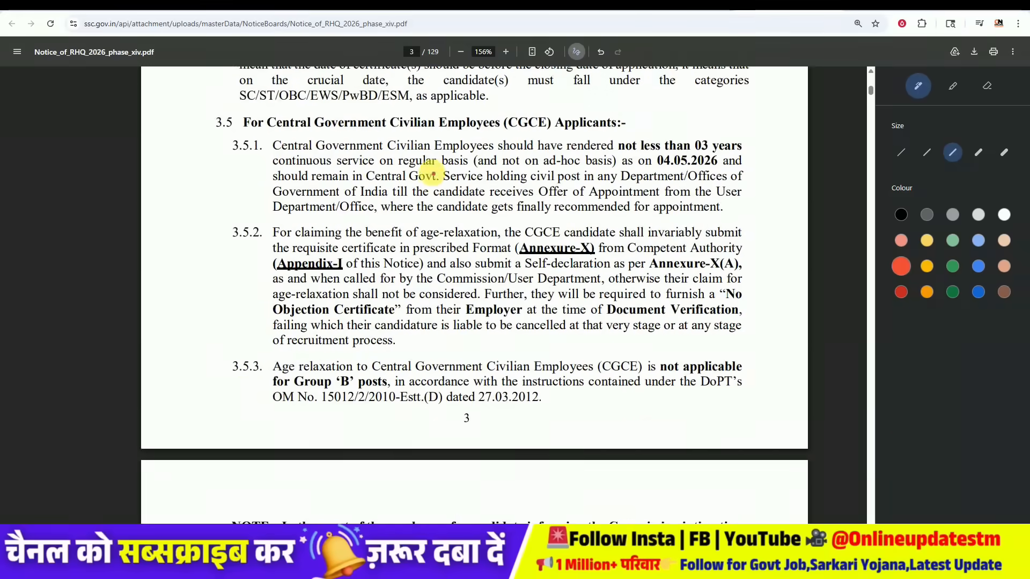
pyautogui.scroll(-15, 436, 167)
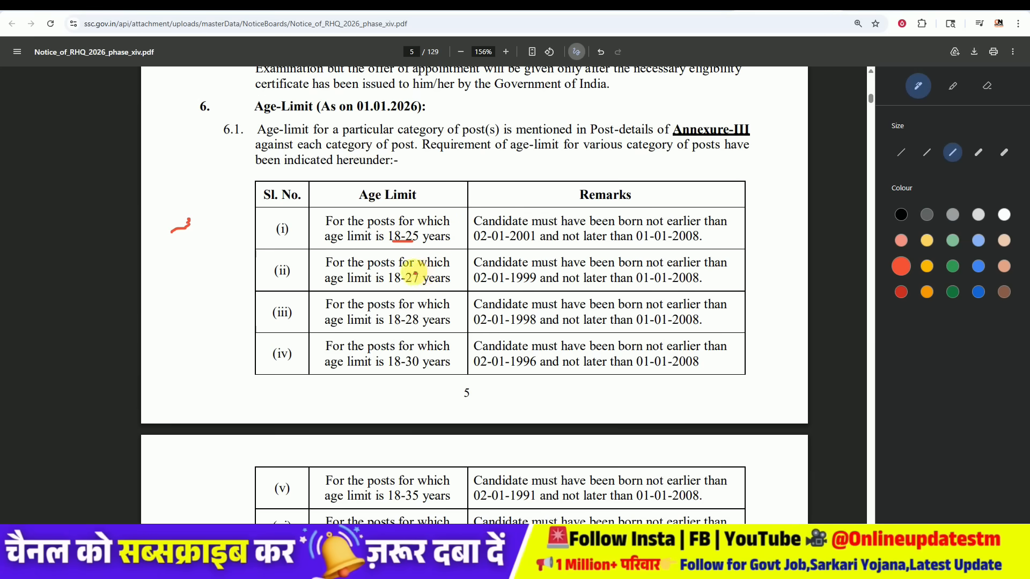
pyautogui.moveTo(397, 290); pyautogui.dragTo(390, 286)
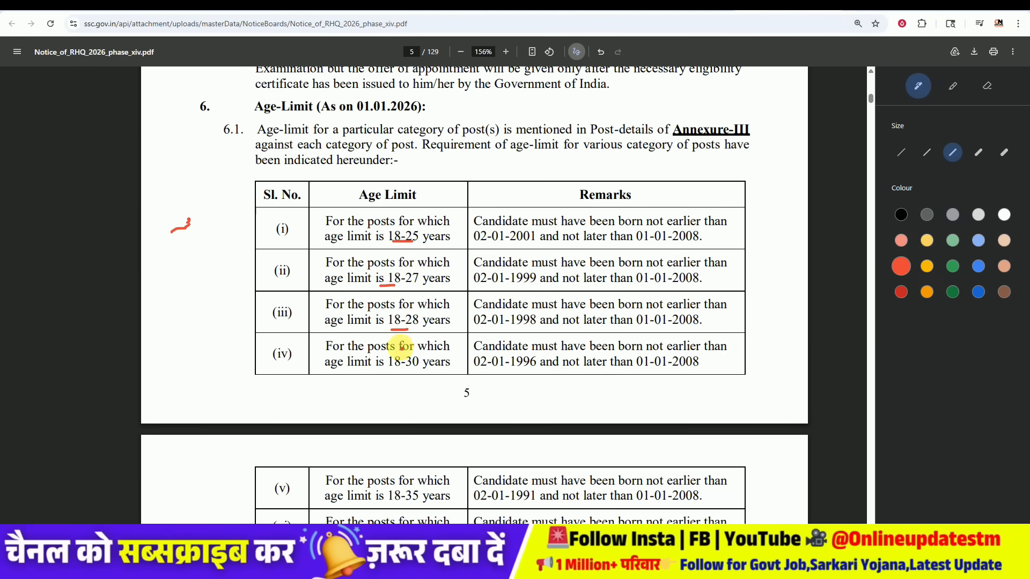
pyautogui.moveTo(395, 374); pyautogui.dragTo(401, 373)
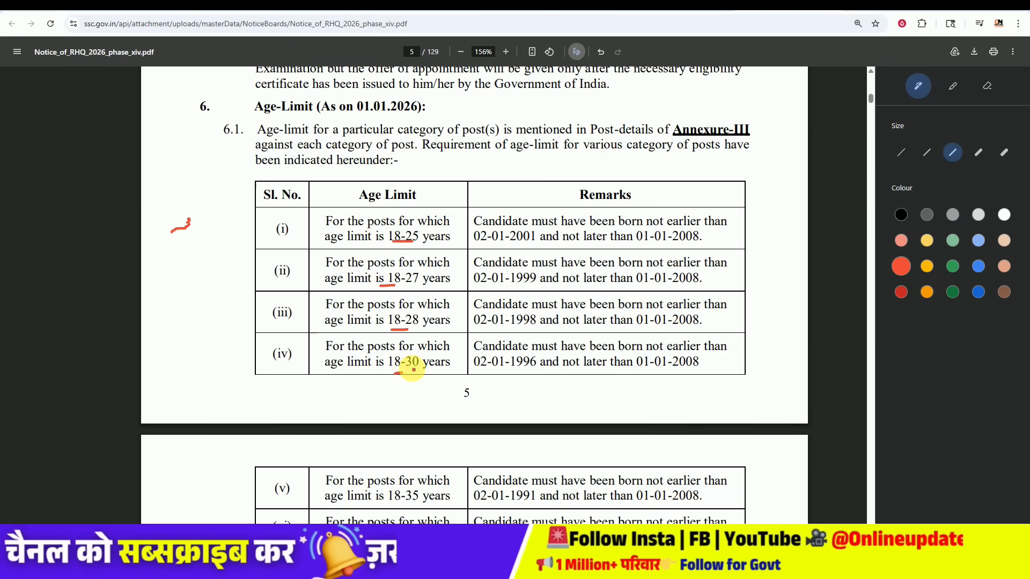
# Mark the OBC, PwBD, PwBD (OBC) and PwBD (SC/ST) rows in red in the section 6.3 age-relaxation table, and skim the following pages
pyautogui.scroll(-5, 411, 360)
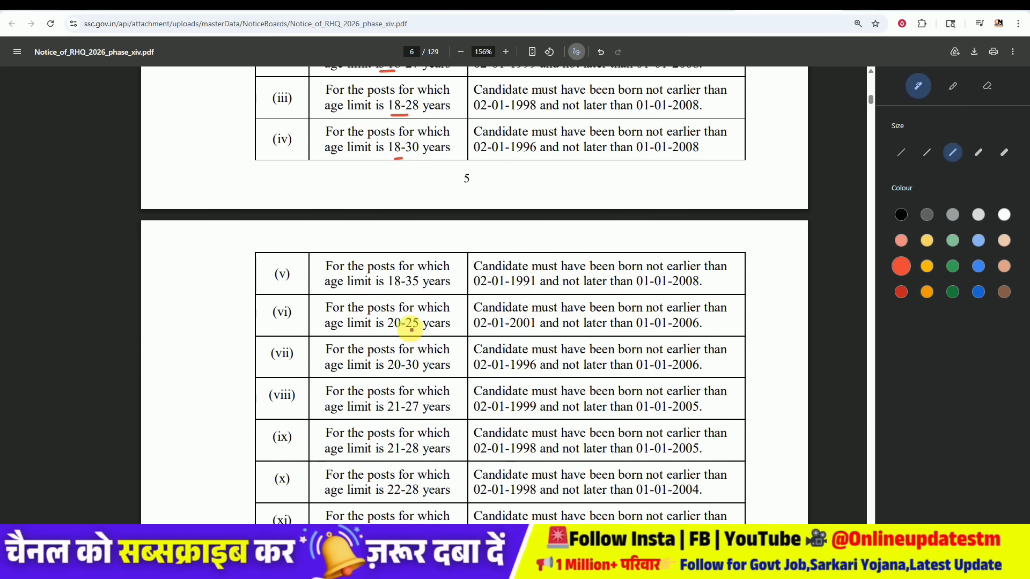
pyautogui.scroll(-3, 399, 287)
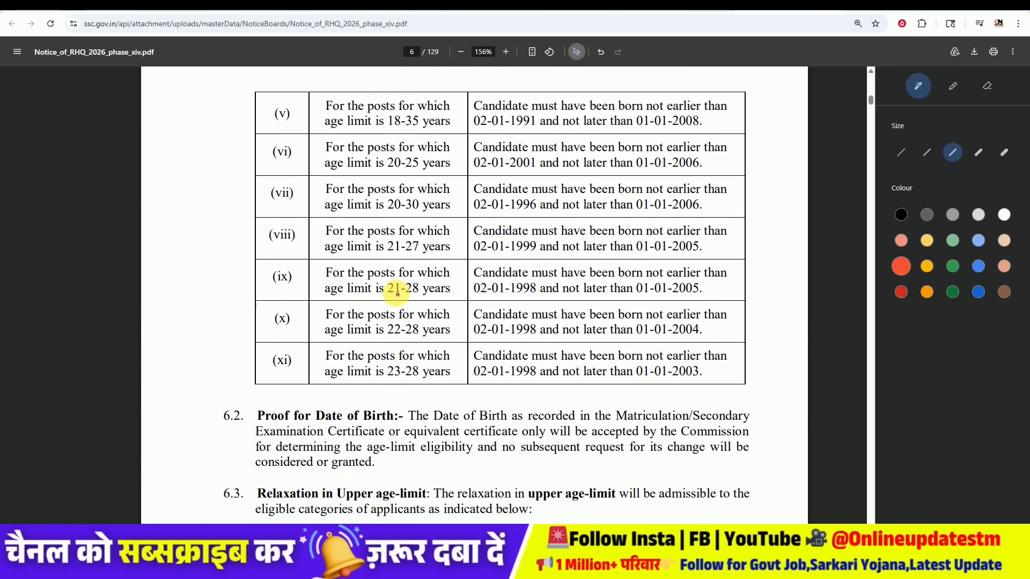
pyautogui.scroll(-5, 397, 294)
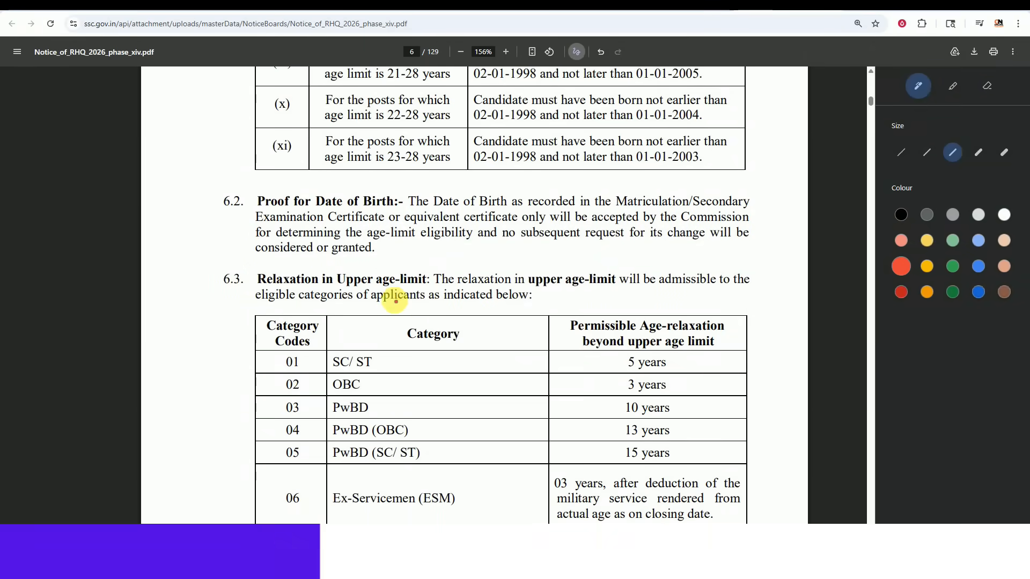
pyautogui.moveTo(529, 392); pyautogui.dragTo(565, 390)
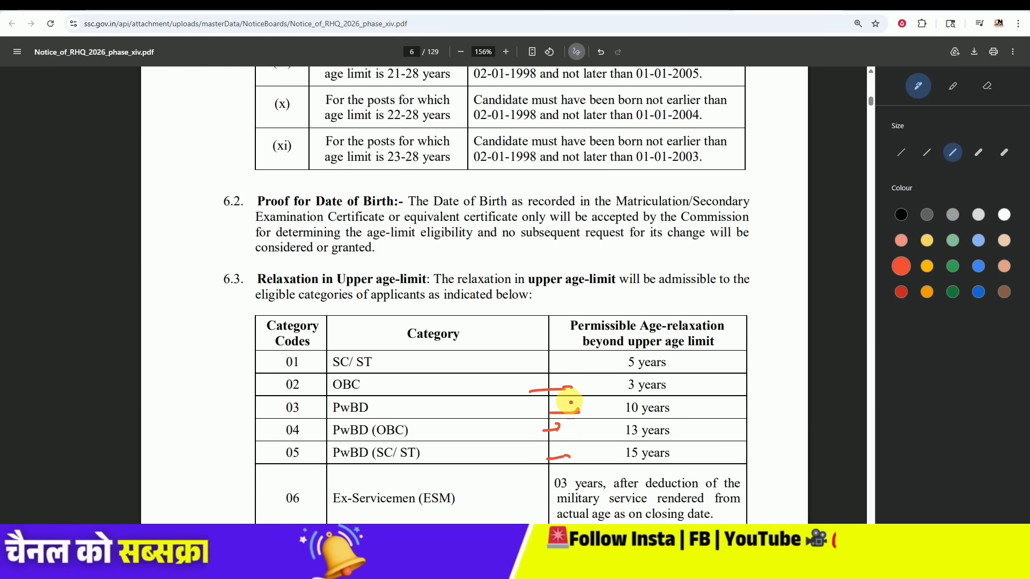
pyautogui.scroll(-2, 652, 263)
pyautogui.scroll(-20, 652, 264)
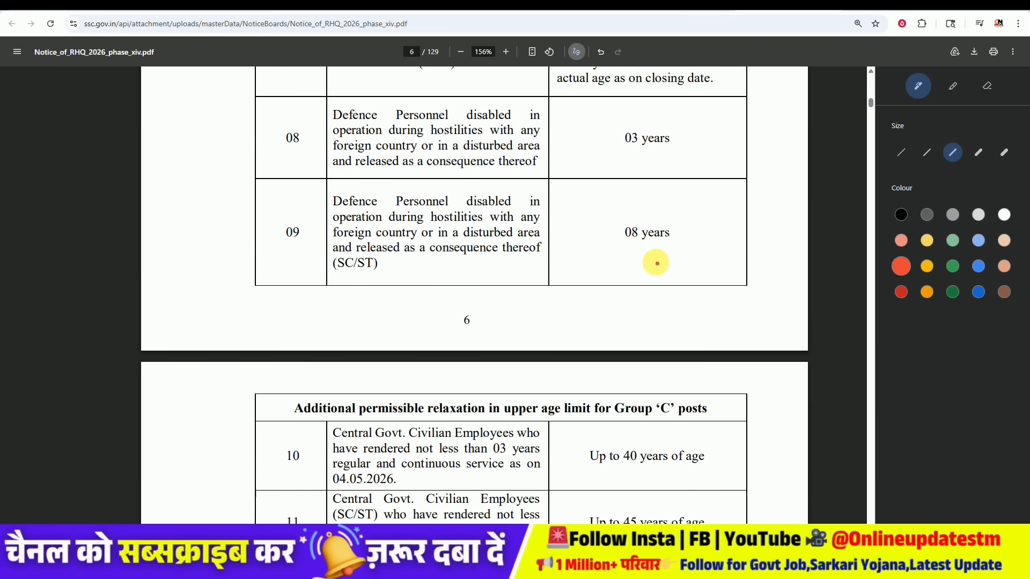
pyautogui.scroll(-6, 656, 263)
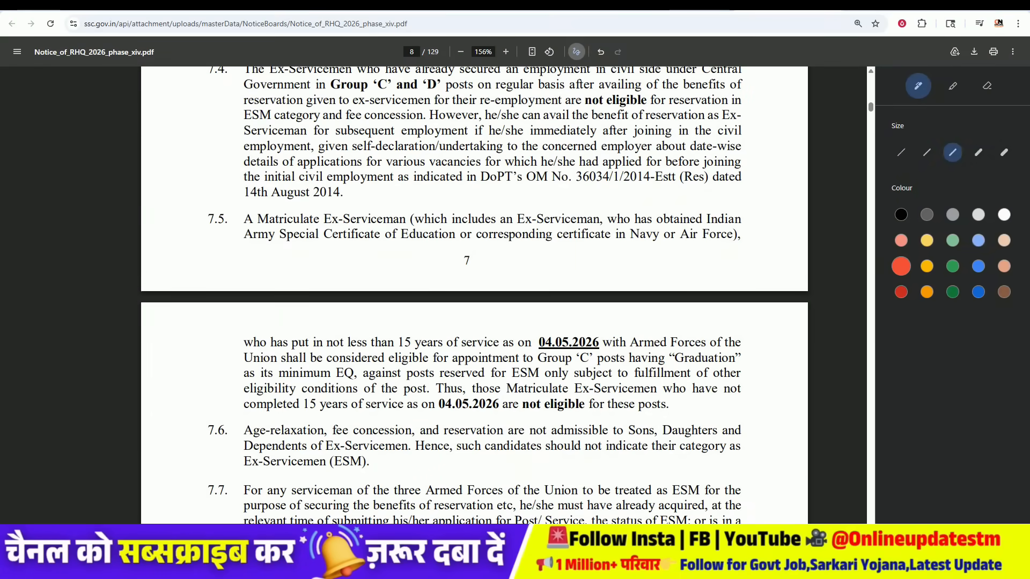
# Return to the SSC homepage and open new-user registration from the candidate login dialog
pyautogui.click(676, 6)
pyautogui.scroll(3, 513, 253)
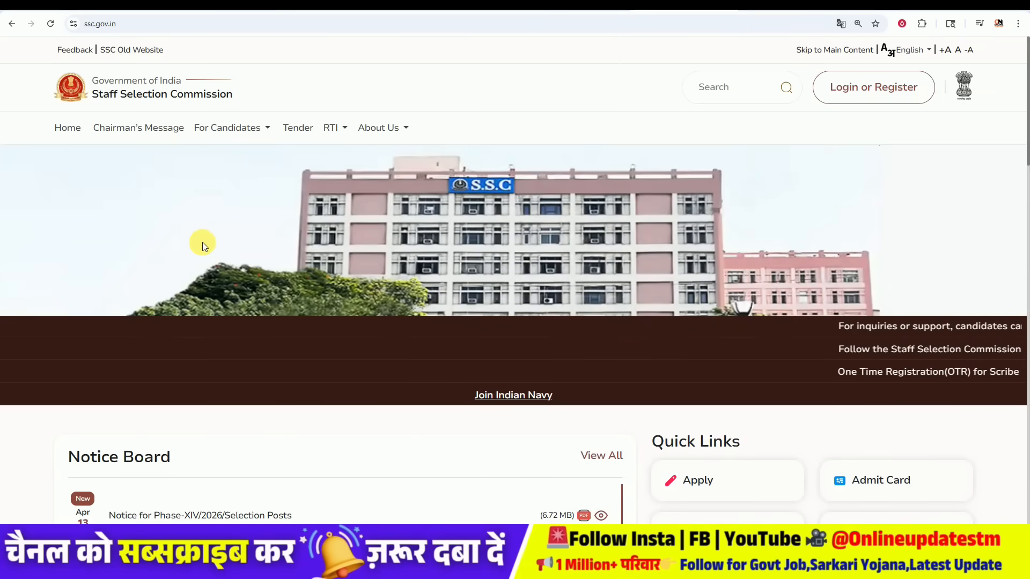
pyautogui.click(874, 89)
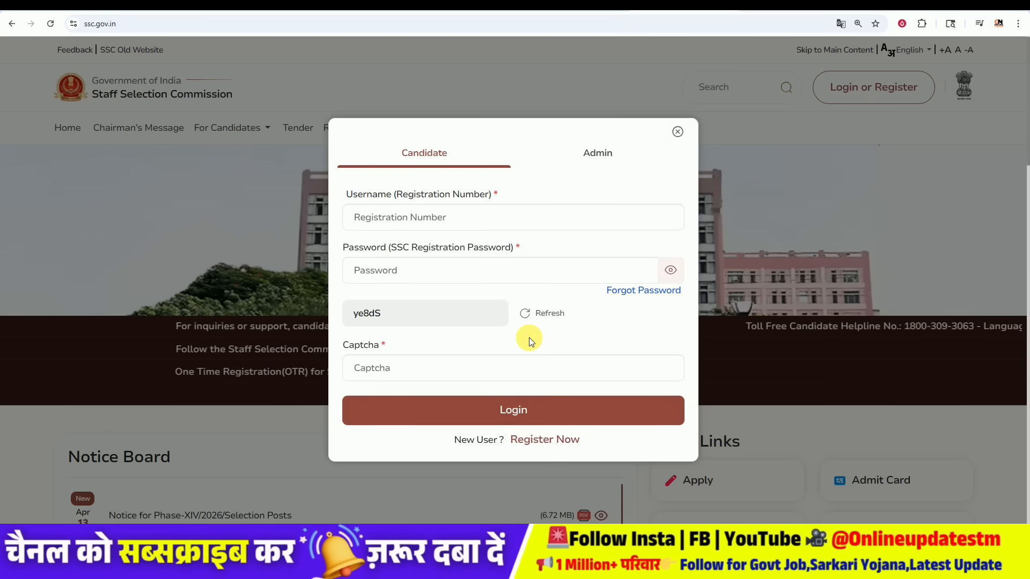
pyautogui.click(548, 440)
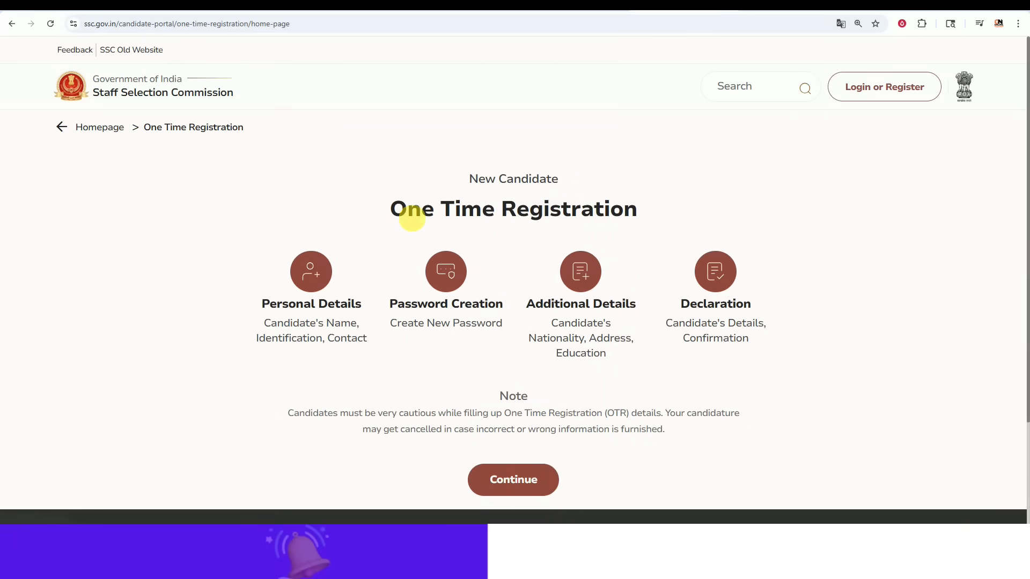
# Review the four One Time Registration stages and continue to the Personal Details form
pyautogui.moveTo(262, 300); pyautogui.dragTo(848, 368)
pyautogui.click(552, 444)
pyautogui.click(514, 481)
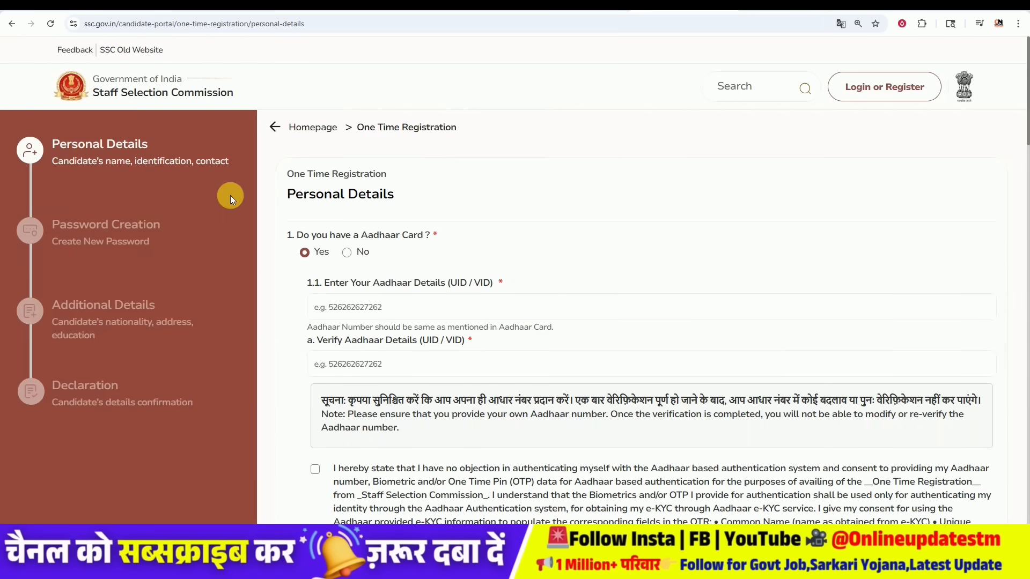
# Accept the Aadhaar authentication consent in the Personal Details form, leaving the Aadhaar Card answer at Yes
pyautogui.moveTo(285, 196); pyautogui.dragTo(399, 196)
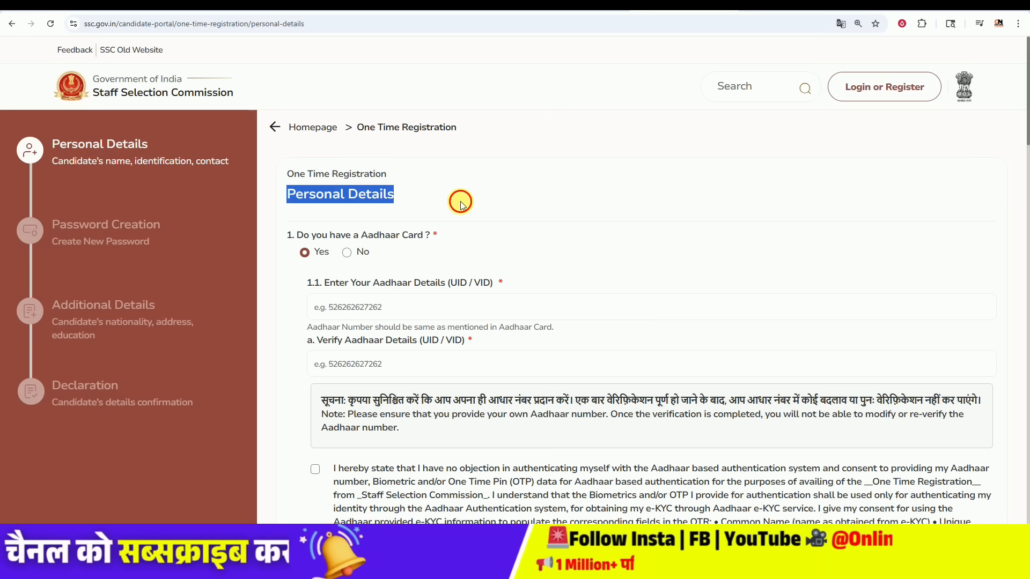
pyautogui.click(314, 236)
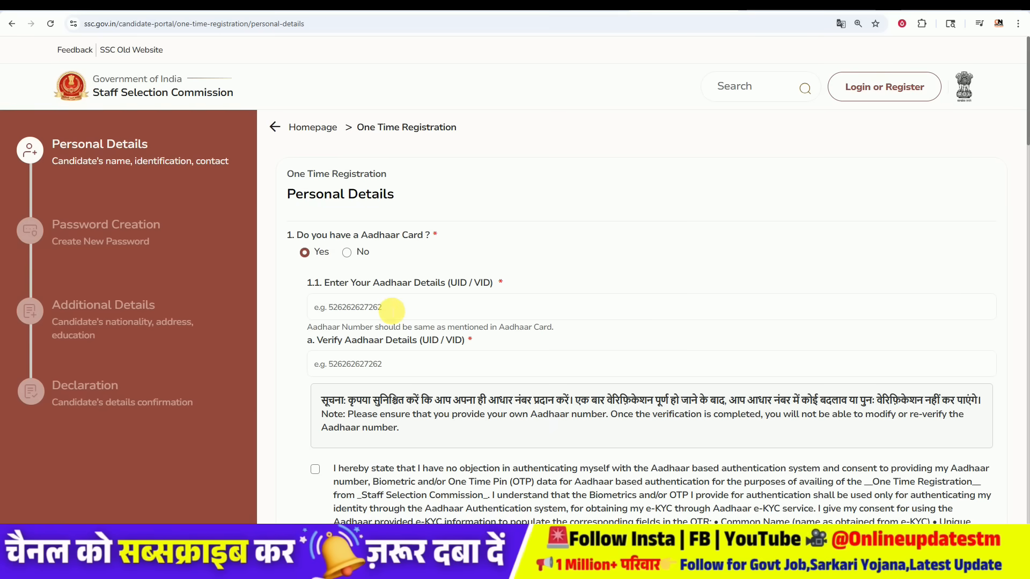
pyautogui.click(315, 470)
pyautogui.scroll(-3, 322, 472)
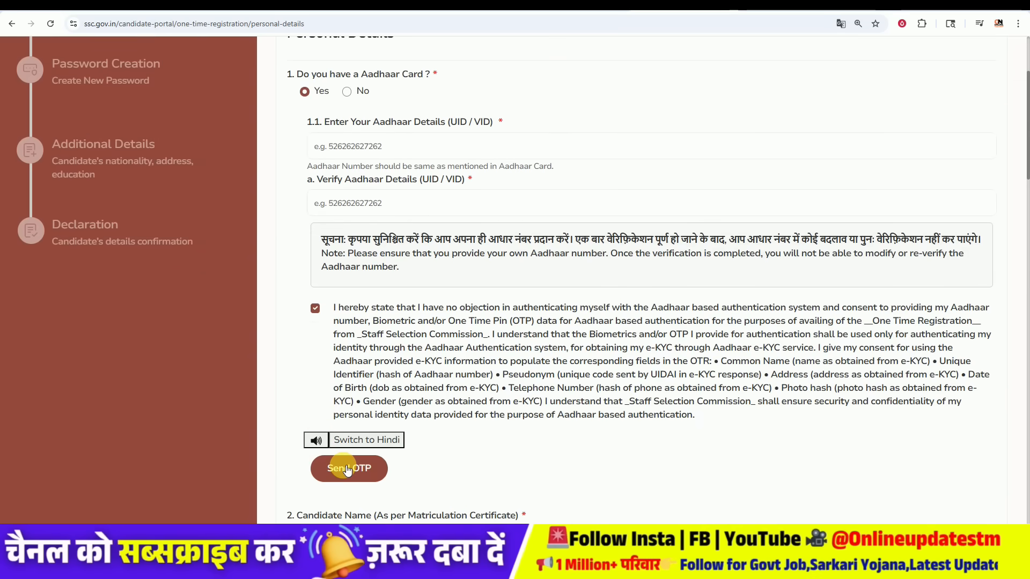
pyautogui.scroll(-2, 410, 462)
pyautogui.scroll(3, 532, 331)
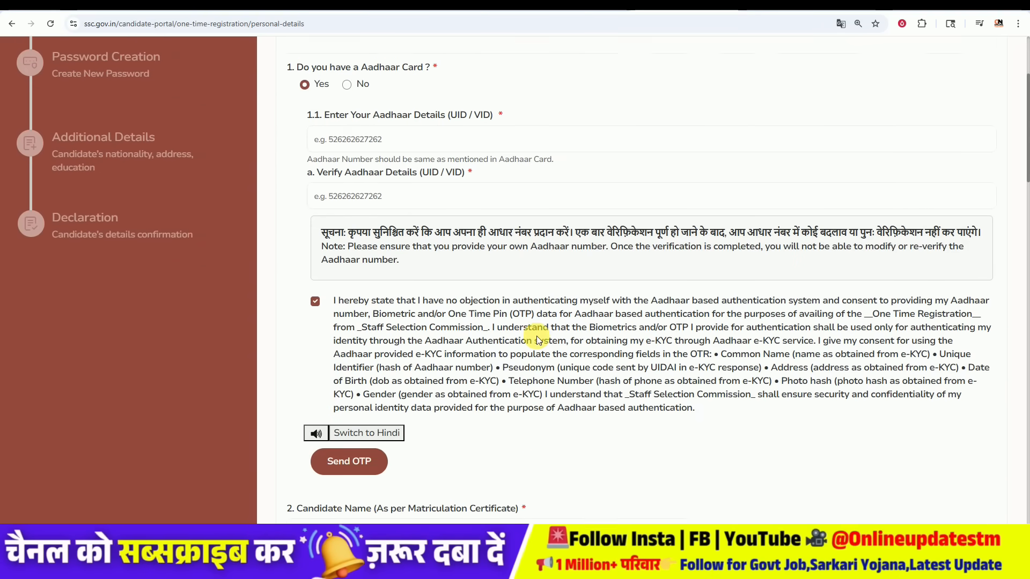
# Look through the remaining Personal Details fields, from candidate name and gender to parents' names, matriculation board and roll number
pyautogui.scroll(-6, 532, 330)
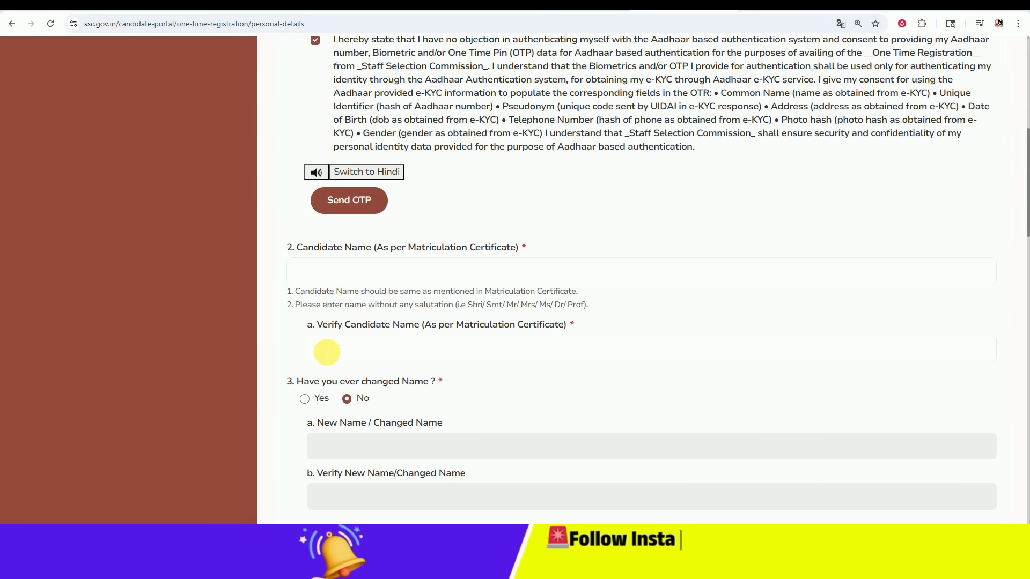
pyautogui.moveTo(318, 325); pyautogui.dragTo(402, 337)
pyautogui.scroll(-6, 425, 349)
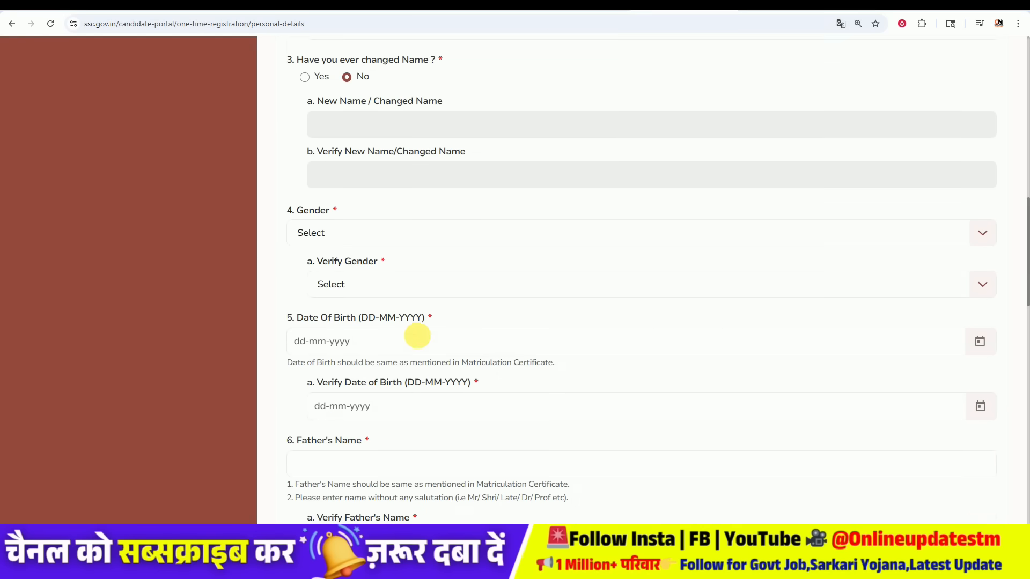
pyautogui.scroll(-3, 367, 373)
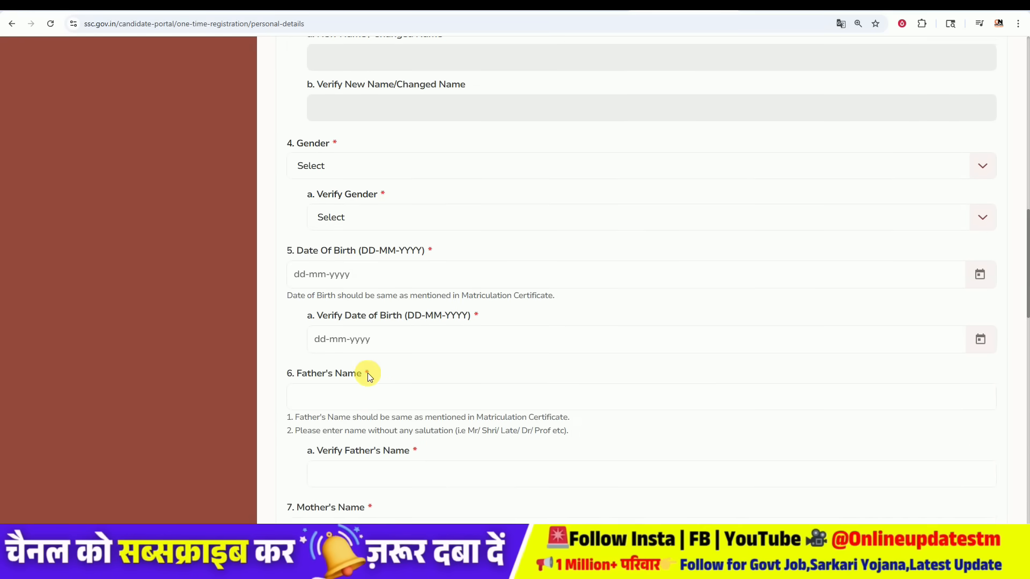
pyautogui.scroll(-3, 368, 418)
pyautogui.scroll(-5, 377, 416)
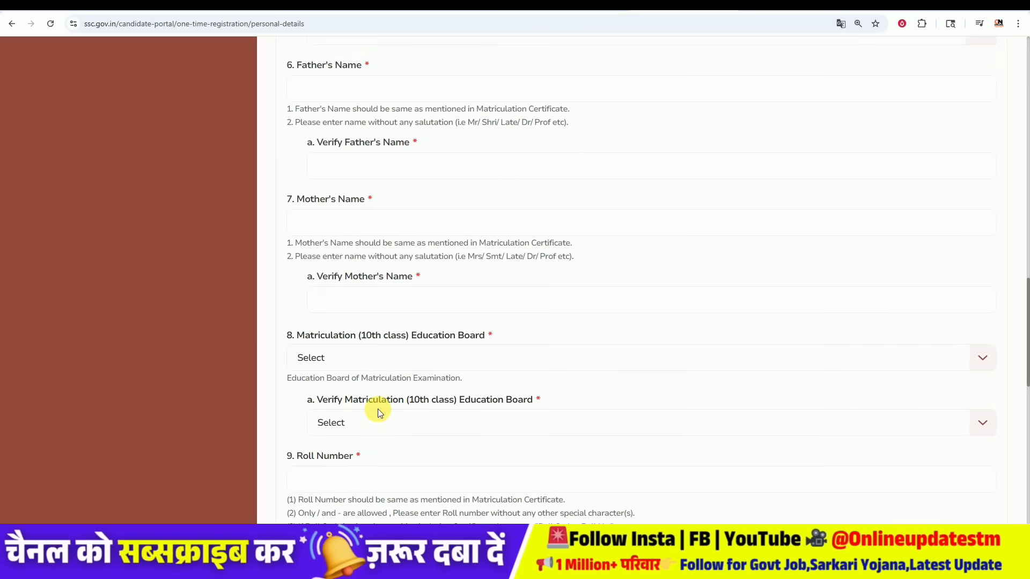
pyautogui.scroll(20, 414, 379)
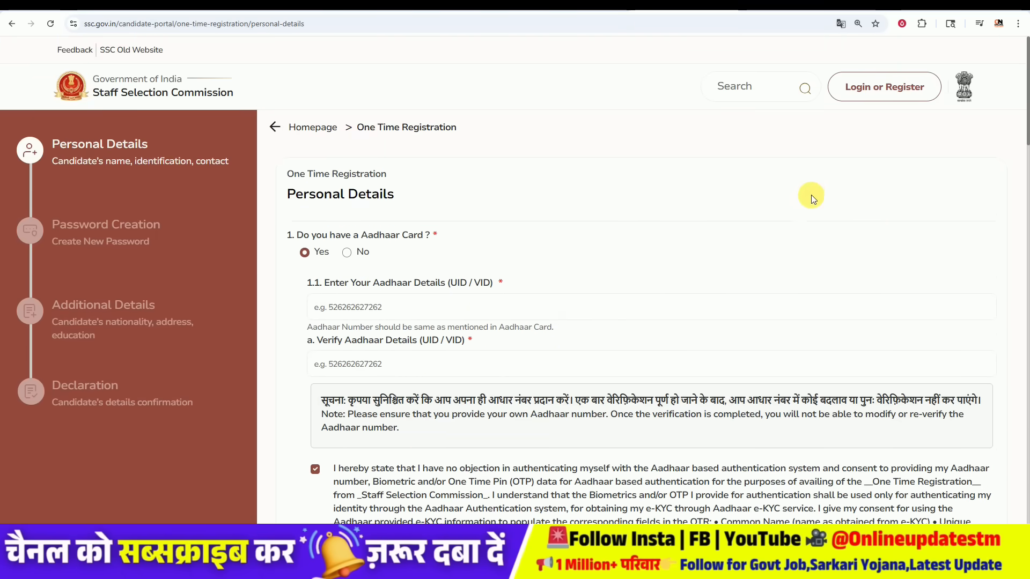
# Open the candidate login page and start a password reset using a verification code on email or mobile number or security questions
pyautogui.click(859, 95)
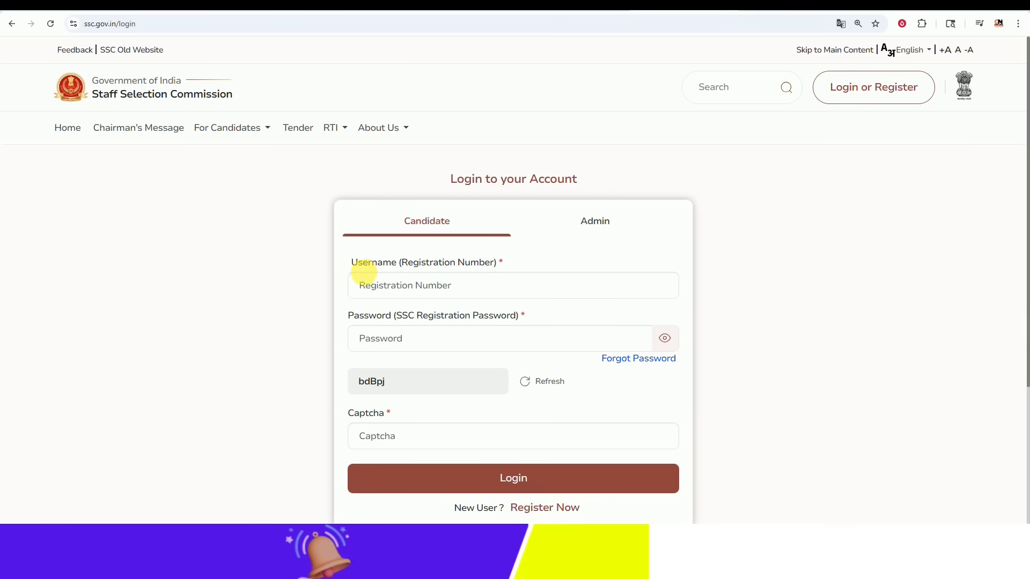
pyautogui.moveTo(352, 263); pyautogui.dragTo(421, 263)
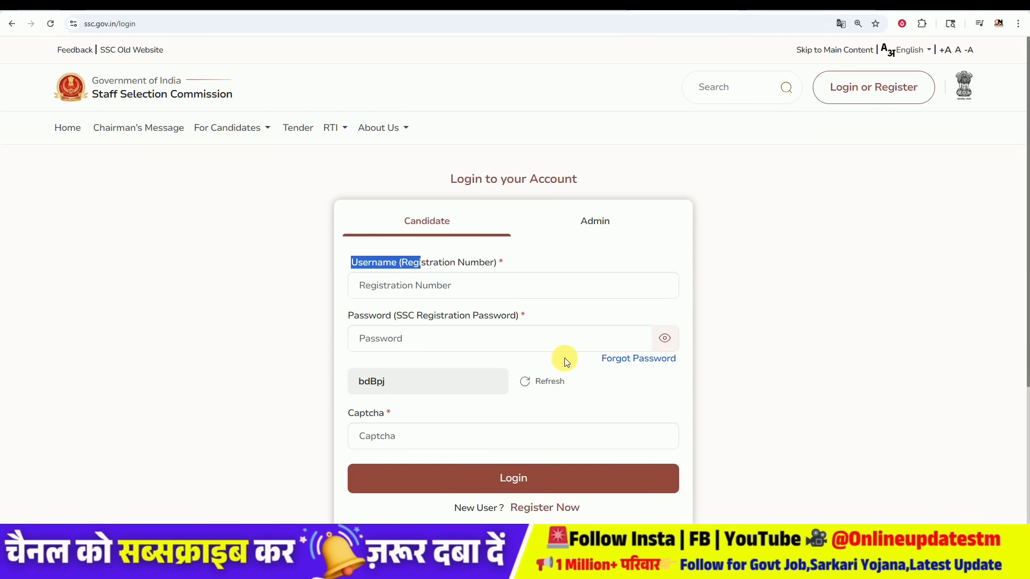
pyautogui.click(640, 359)
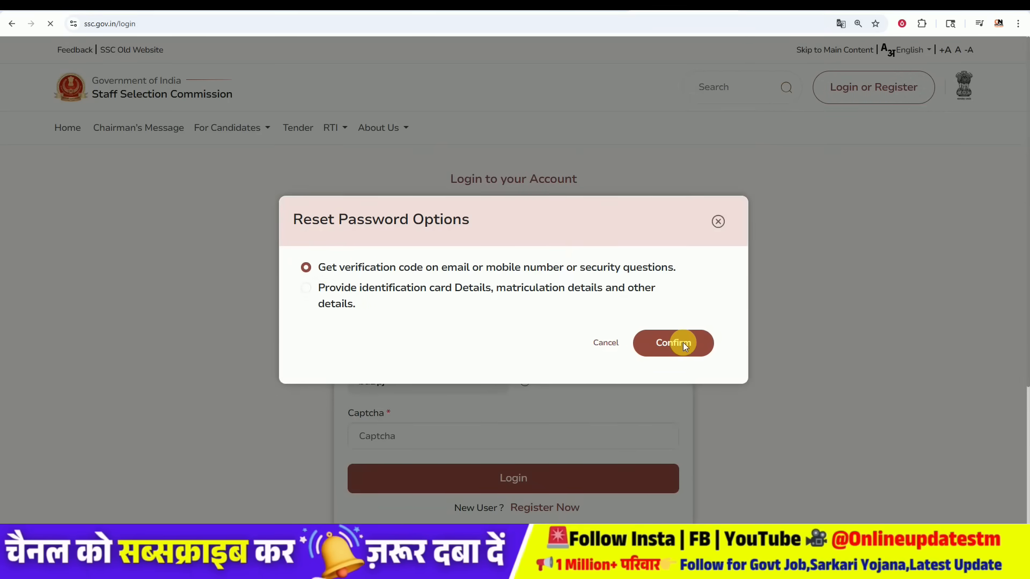
pyautogui.click(686, 347)
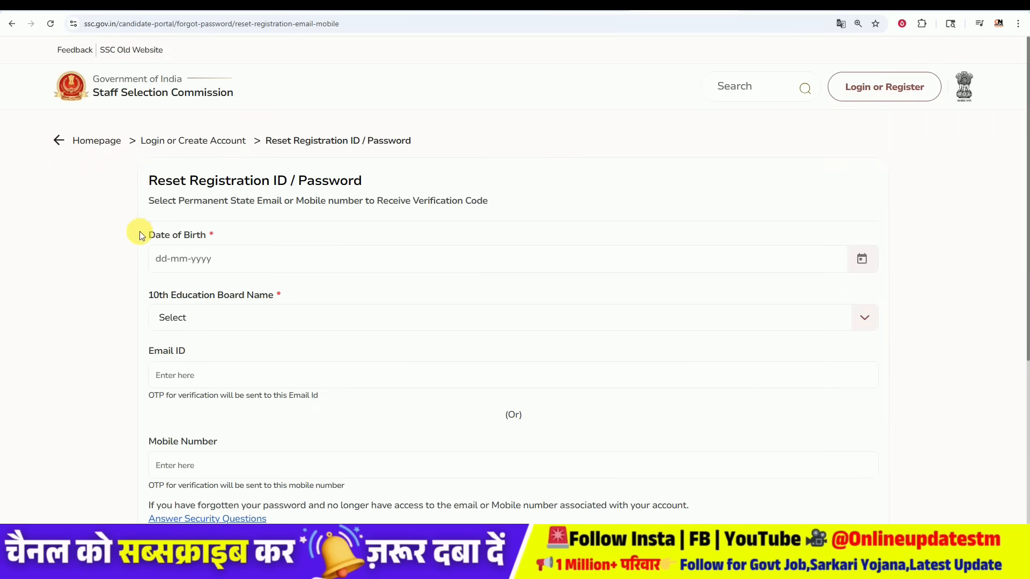
# Examine the Reset Registration ID / Password form, including the date of birth, 10th board options, email and mobile number fields
pyautogui.moveTo(153, 238); pyautogui.dragTo(204, 252)
pyautogui.click(70, 259)
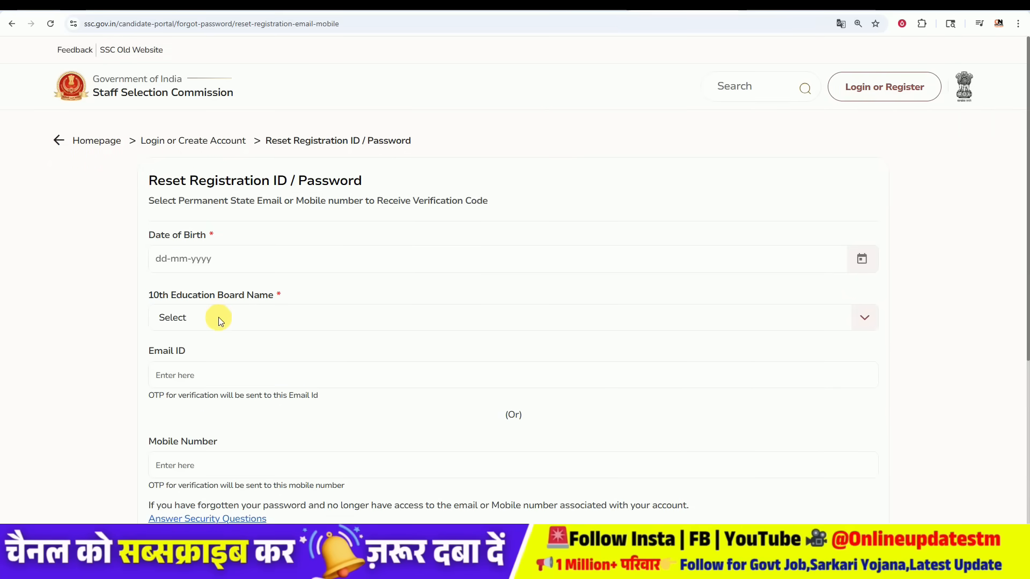
pyautogui.click(219, 320)
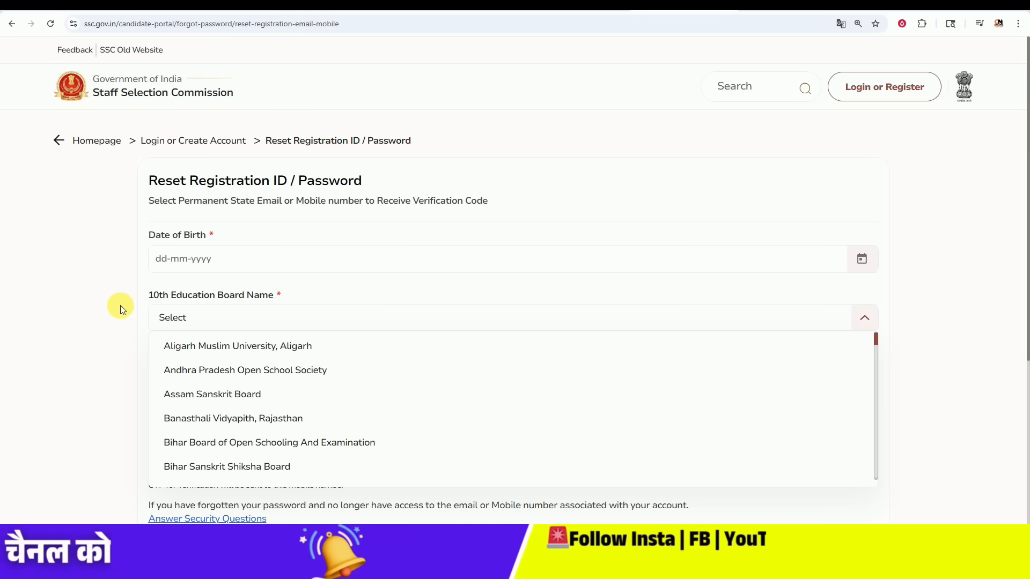
pyautogui.click(123, 309)
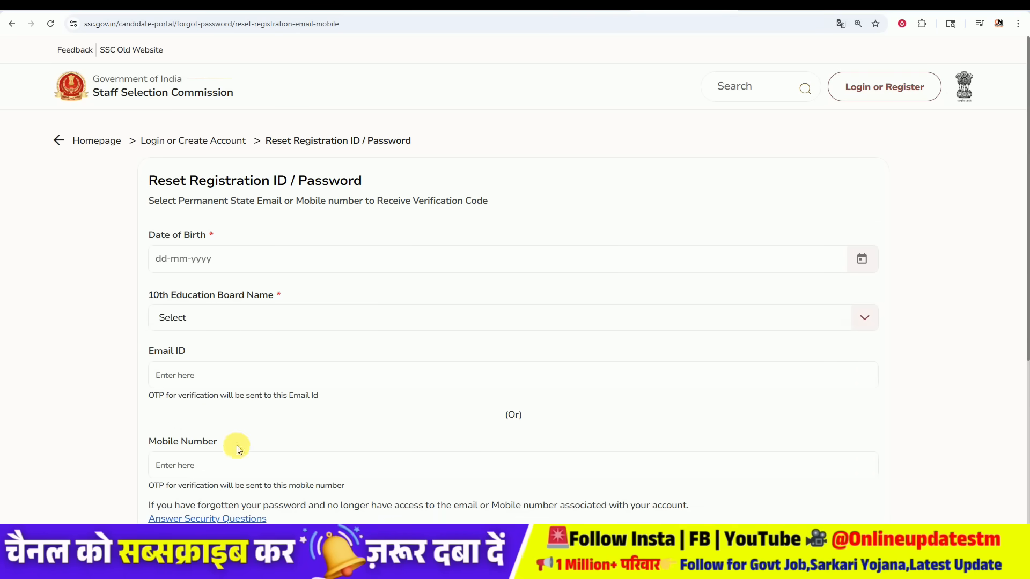
pyautogui.scroll(-2, 301, 421)
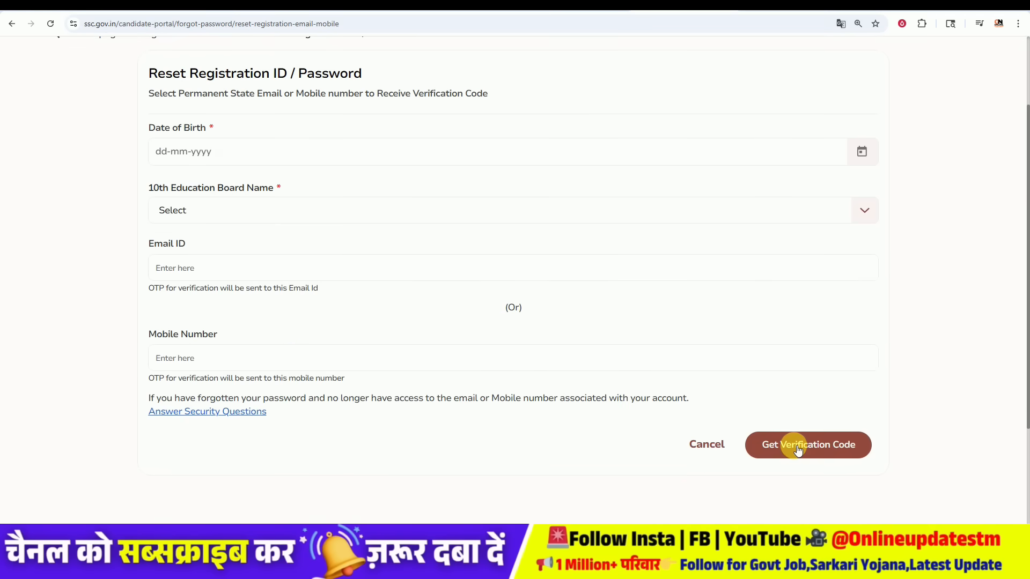
pyautogui.scroll(2, 789, 445)
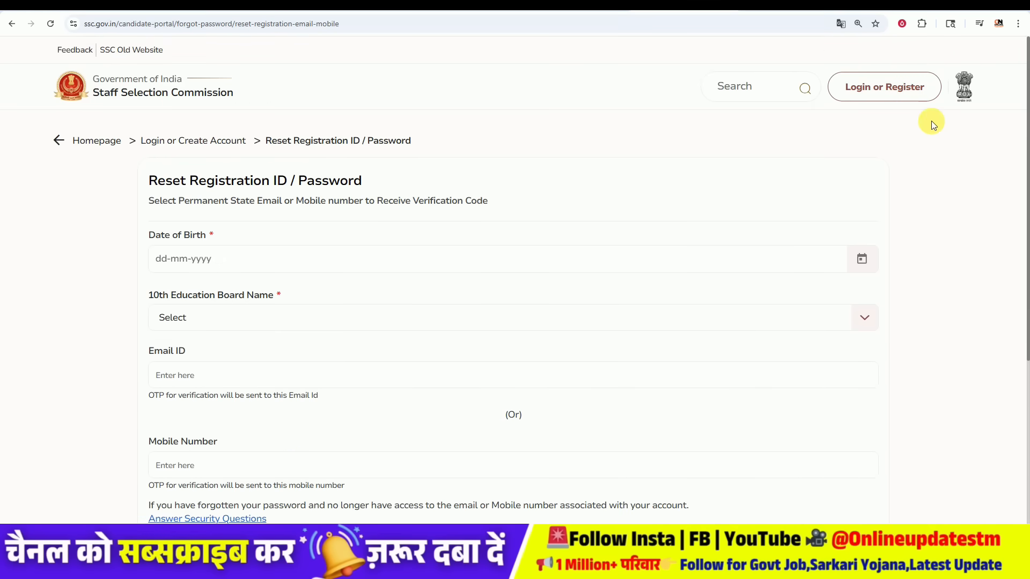
# Go back to the login page and, from the candidate dashboard, start the Selection Post Phase XIV, 2026 application and proceed past its instructions
pyautogui.click(879, 87)
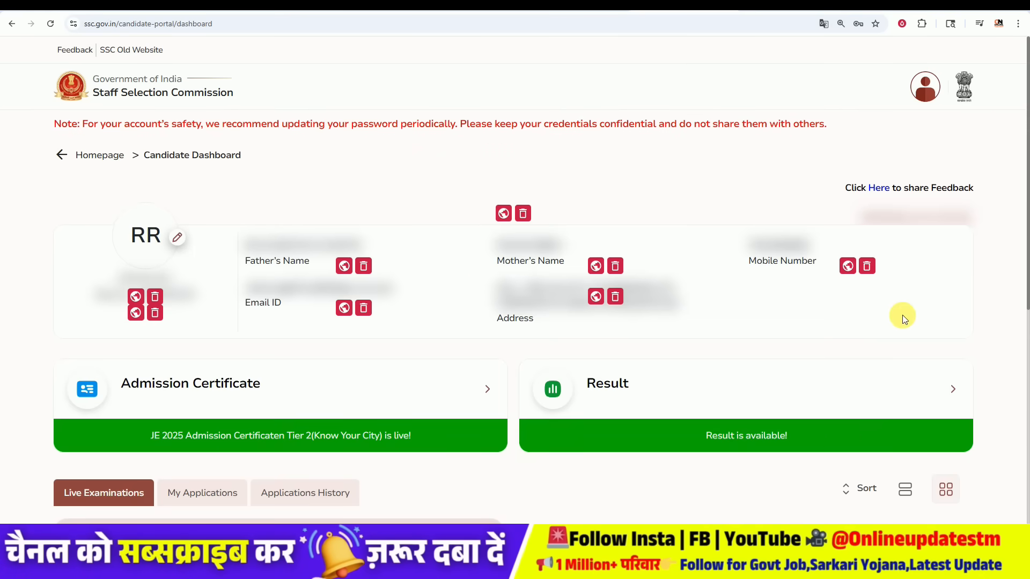
pyautogui.scroll(-6, 901, 312)
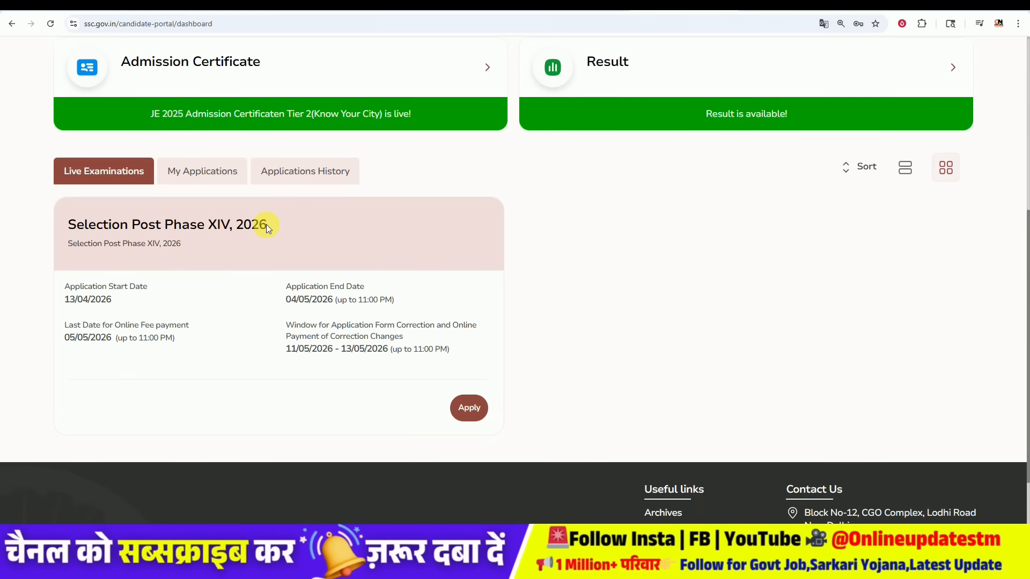
pyautogui.click(476, 410)
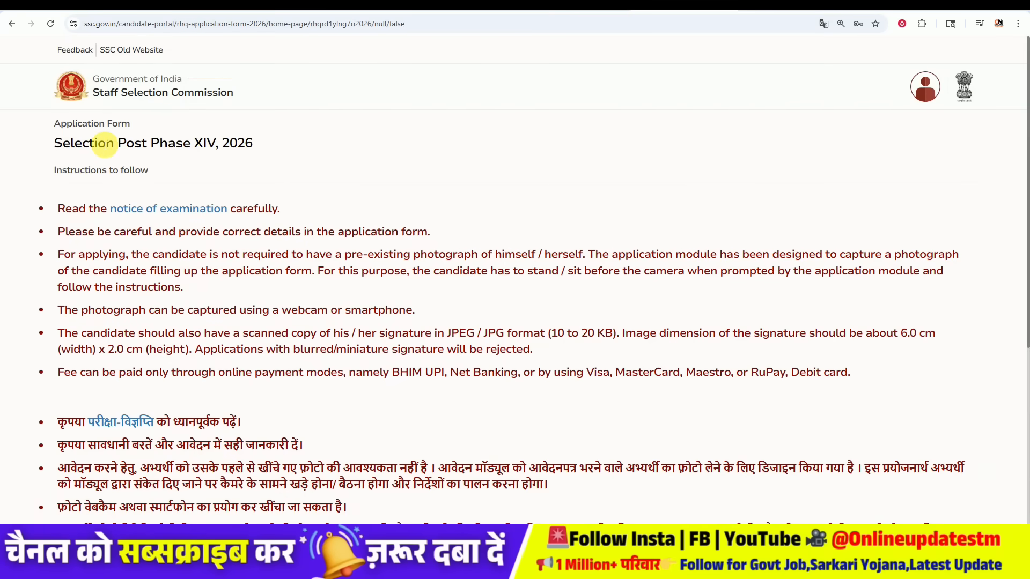
pyautogui.scroll(-5, 357, 223)
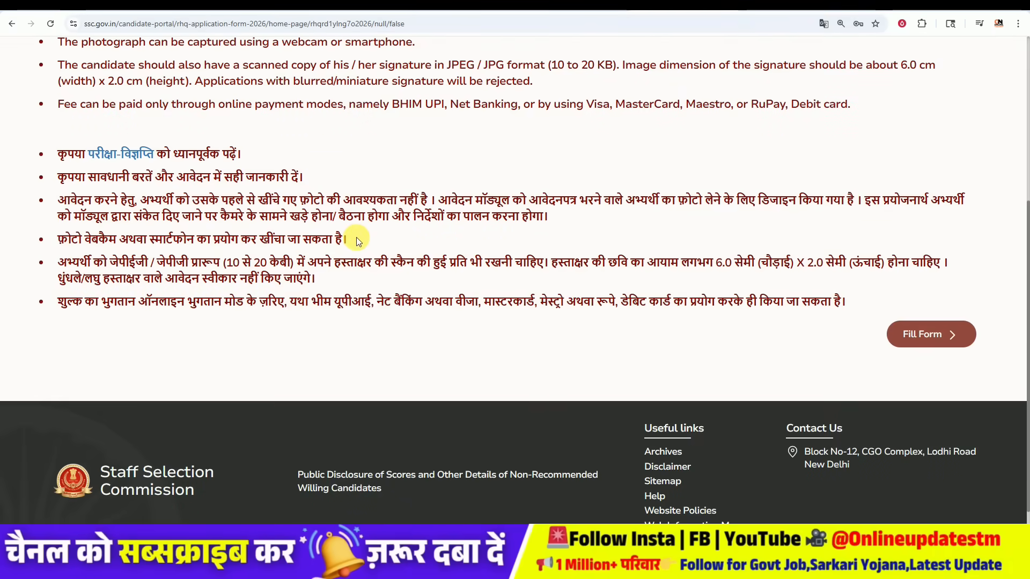
pyautogui.click(928, 340)
# Save the prefilled personal details of the application and continue to Additional Information-I
pyautogui.moveTo(1027, 149); pyautogui.dragTo(1020, 453)
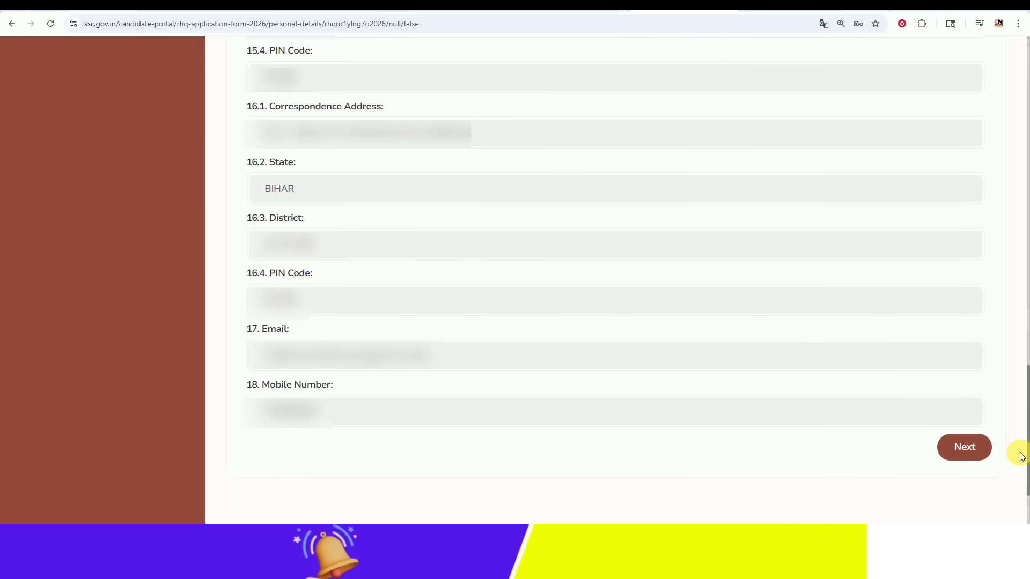
pyautogui.click(968, 460)
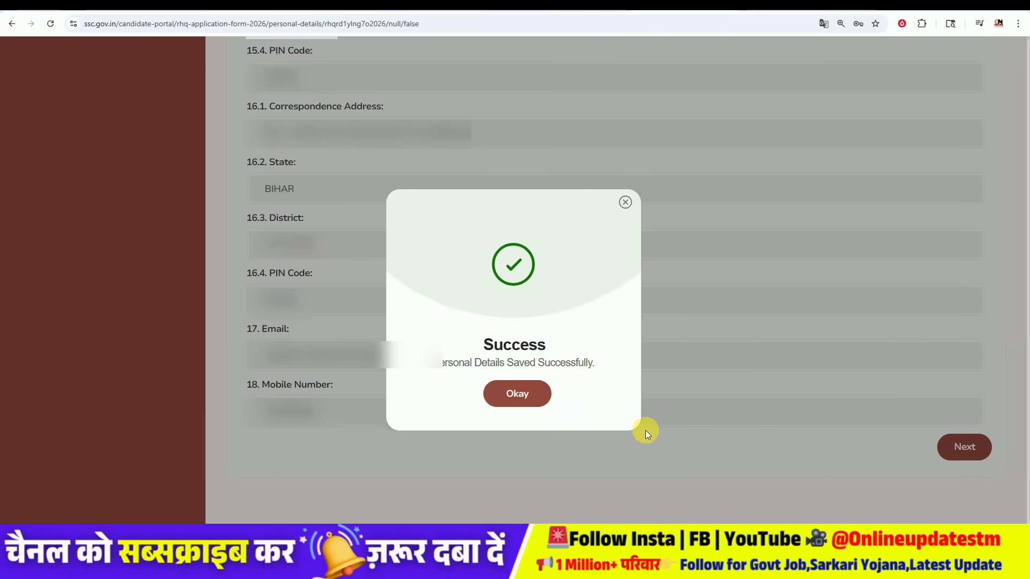
pyautogui.click(517, 394)
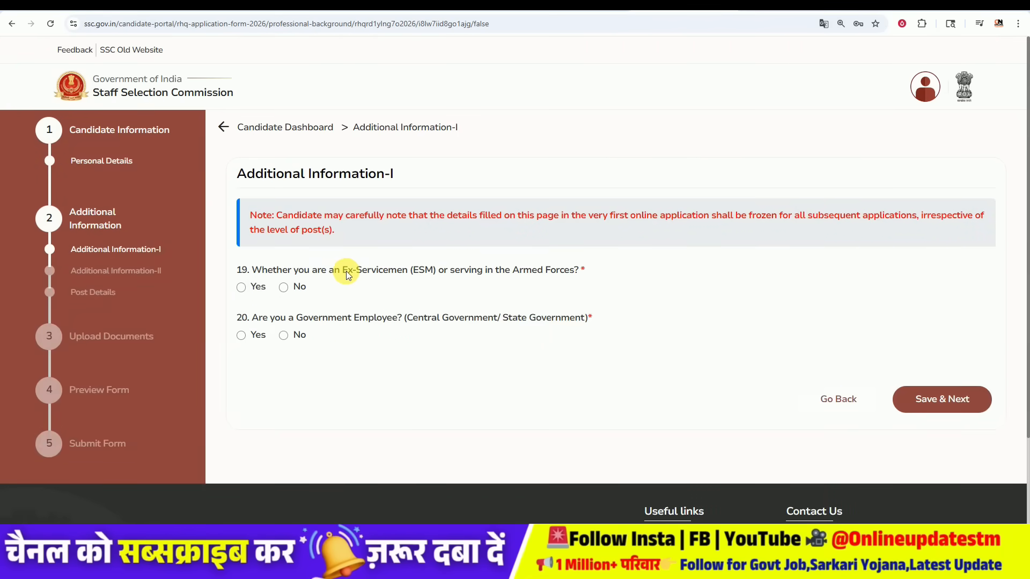
# Answer No to both the Ex-Servicemen and Government Employee questions and save Additional Information-I
pyautogui.click(284, 288)
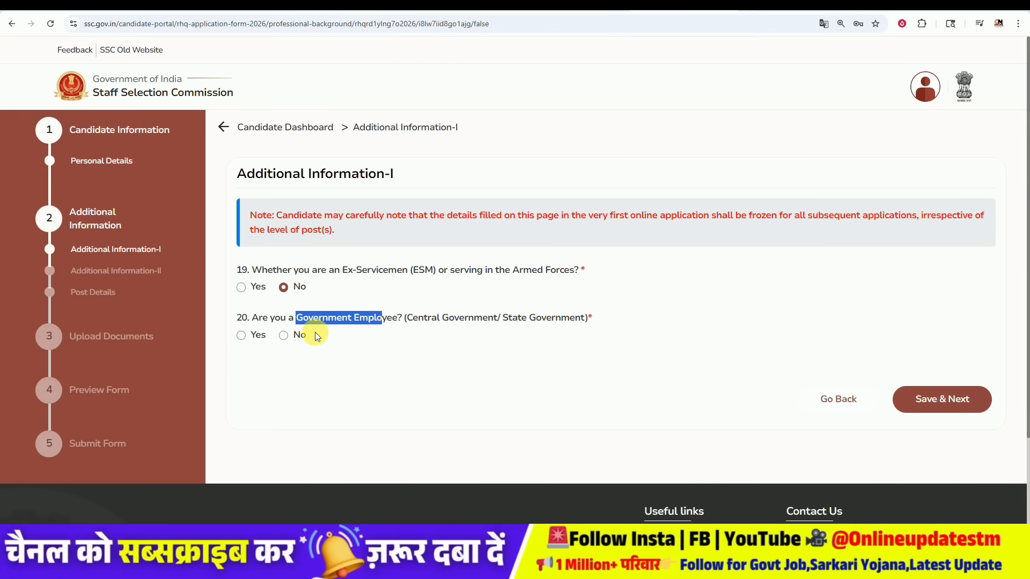
pyautogui.doubleClick(426, 319)
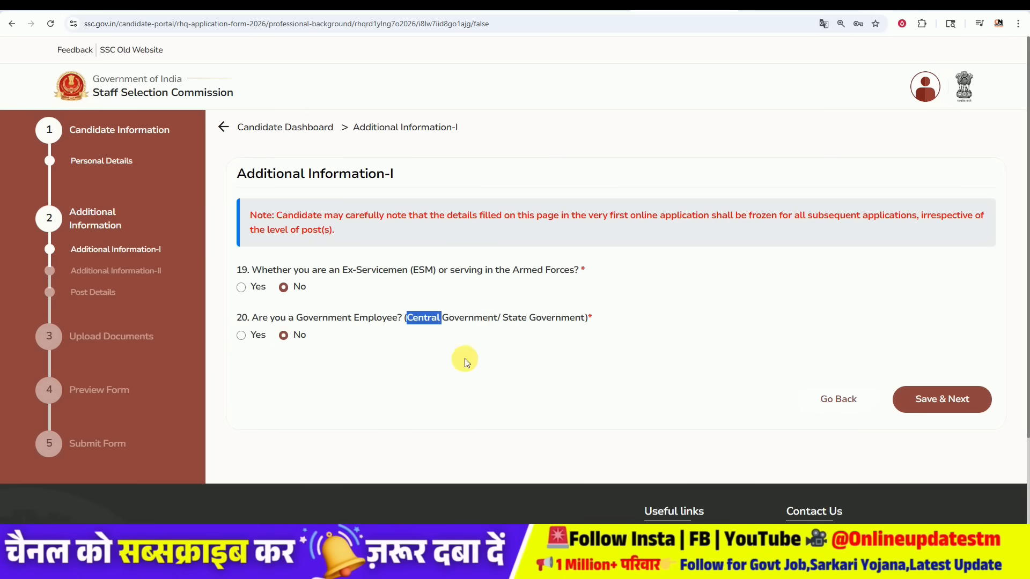
pyautogui.click(929, 406)
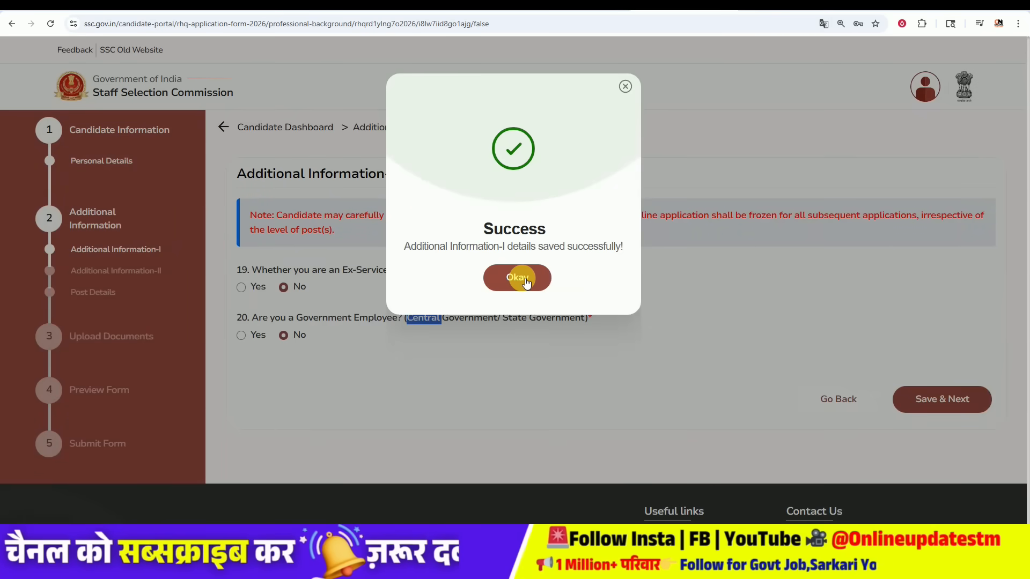
pyautogui.click(525, 280)
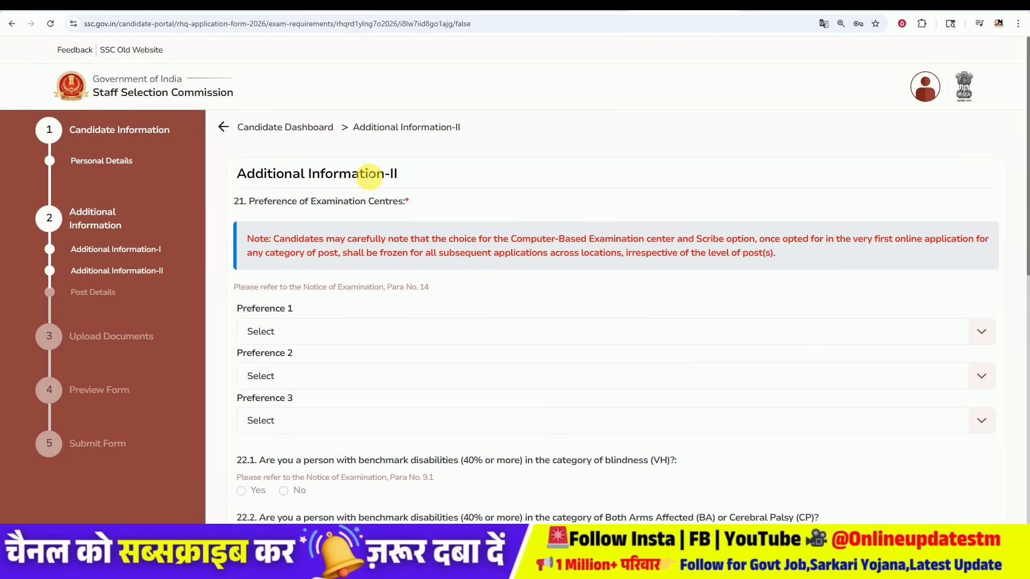
# Set the examination centre preferences to CR-Muzaffarpur (3205), CR-Patna (3206) and CR-Bhagalpur (3201), in that order
pyautogui.click(304, 336)
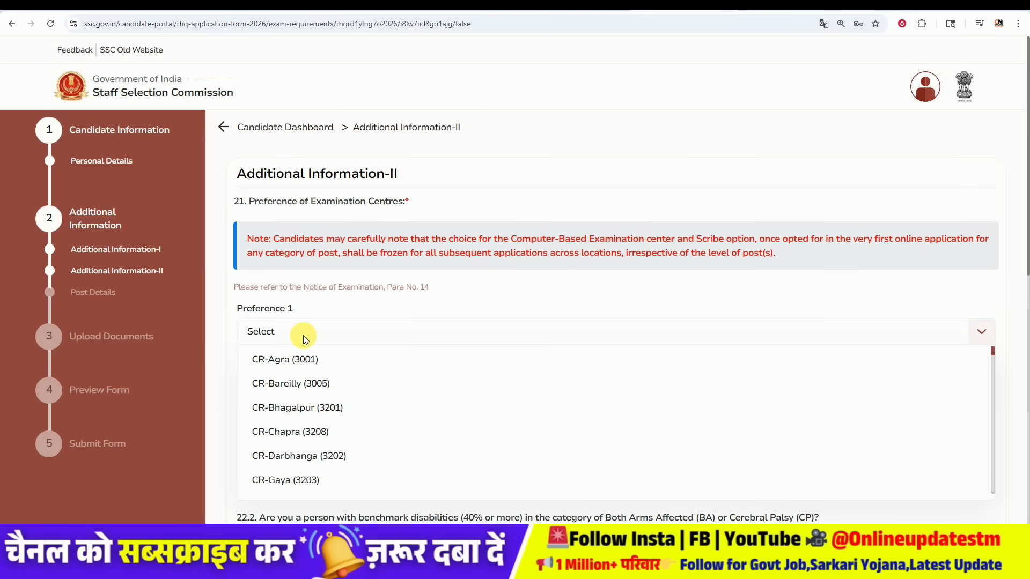
pyautogui.scroll(-3, 369, 414)
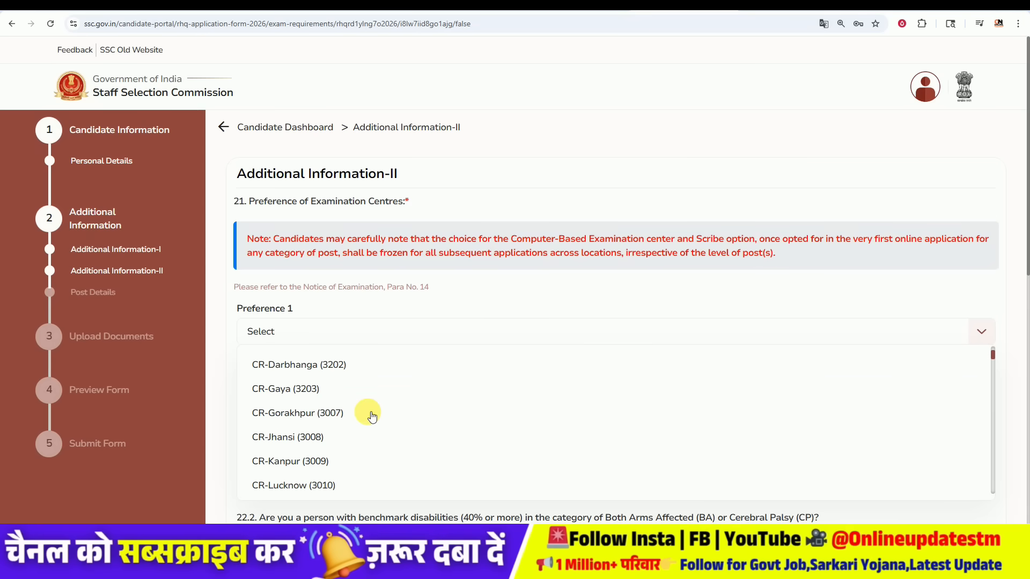
pyautogui.scroll(-2, 372, 417)
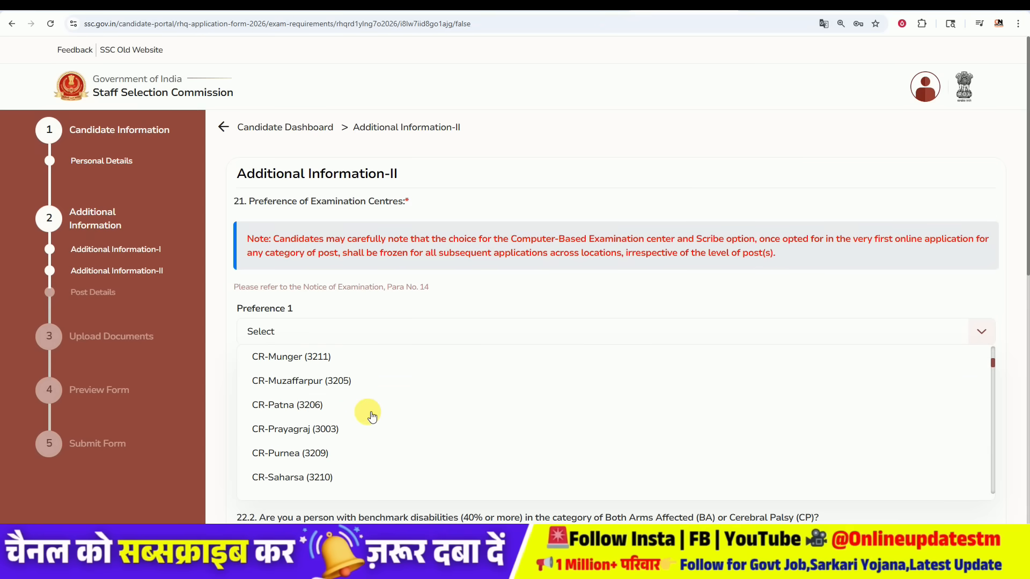
pyautogui.click(369, 384)
pyautogui.click(310, 373)
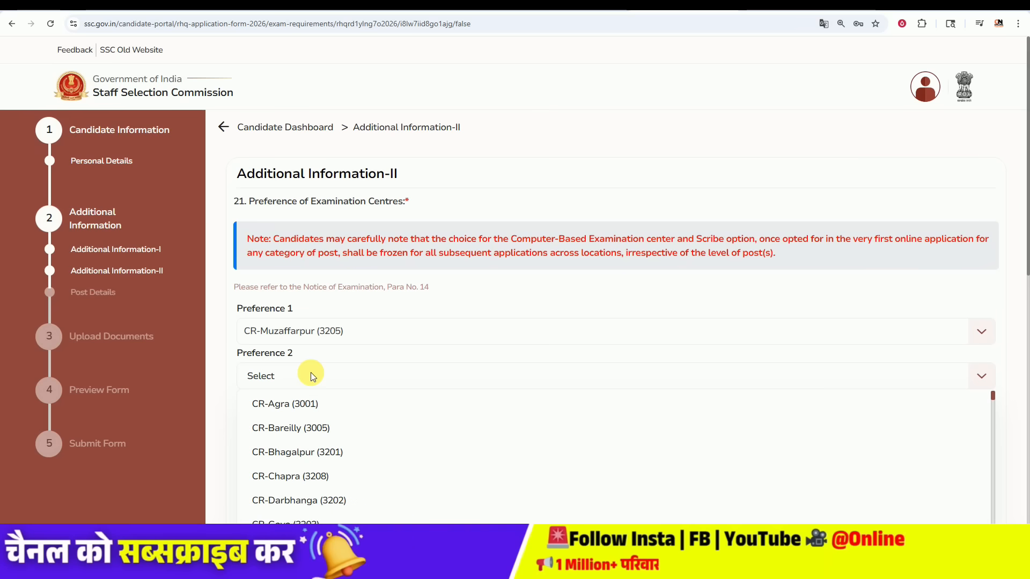
pyautogui.scroll(-5, 378, 431)
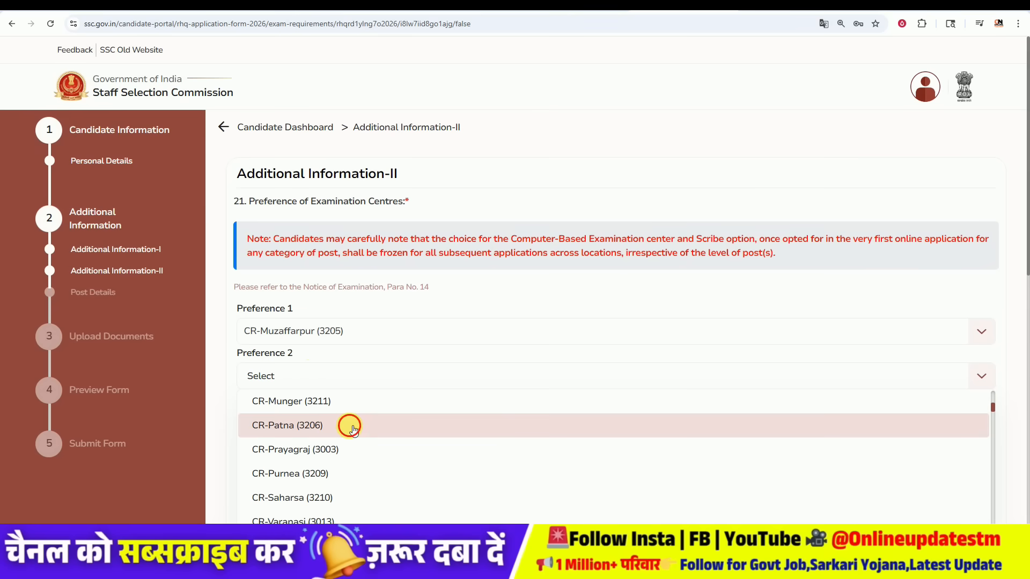
pyautogui.click(347, 424)
pyautogui.click(349, 426)
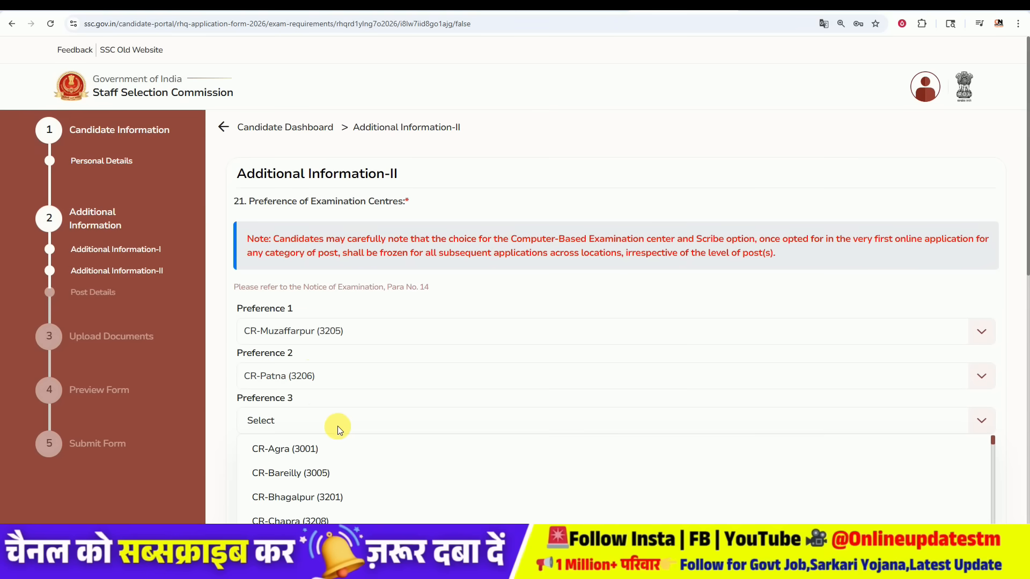
pyautogui.click(353, 504)
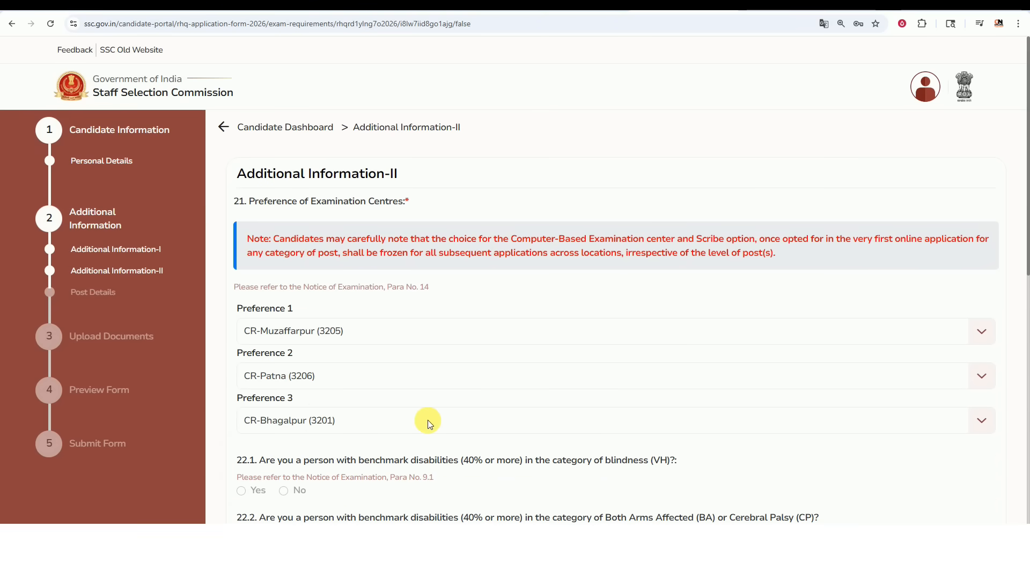
# Check what a Yes answer to question 22.3 on physical limitation to write requires, and set the answer to No
pyautogui.scroll(-4, 393, 351)
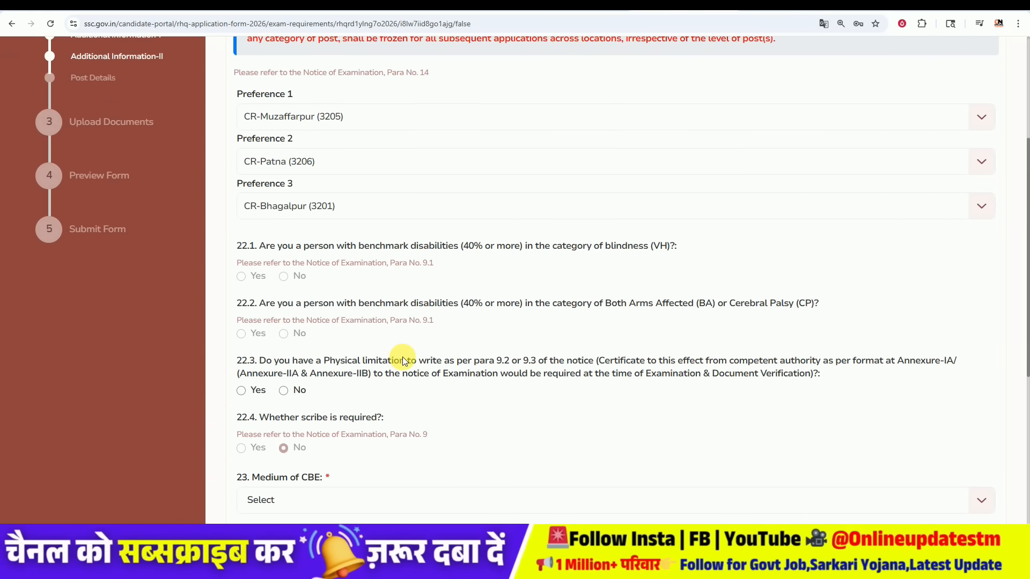
pyautogui.click(242, 392)
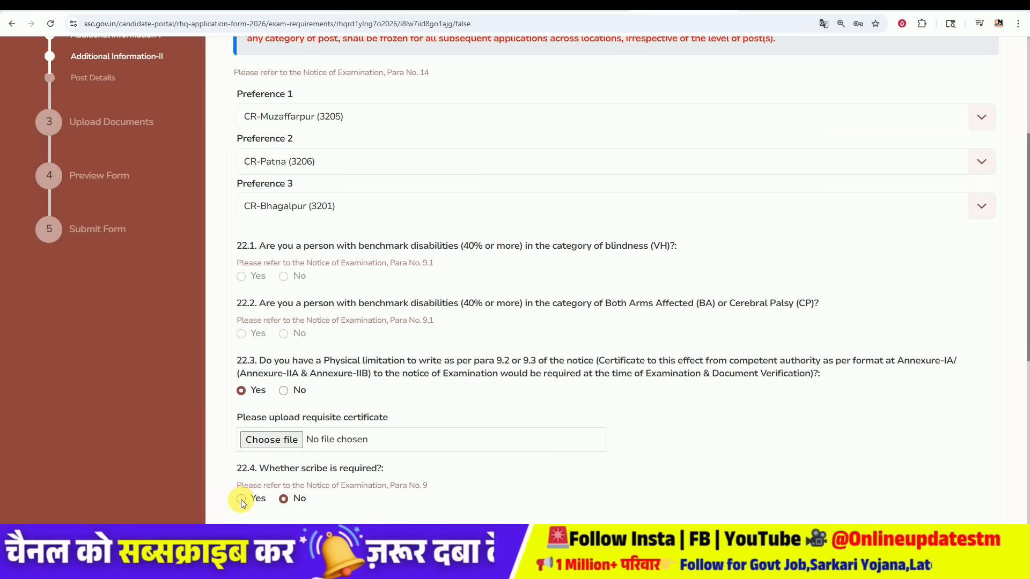
pyautogui.click(284, 391)
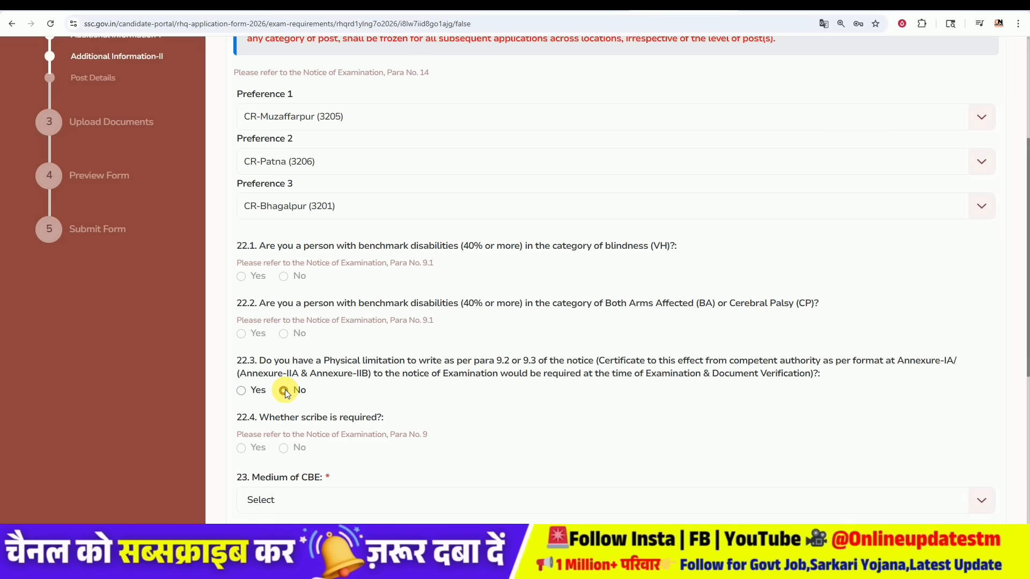
# Set the Medium of CBE and its verification to English, and save Additional Information-II
pyautogui.scroll(-2, 405, 414)
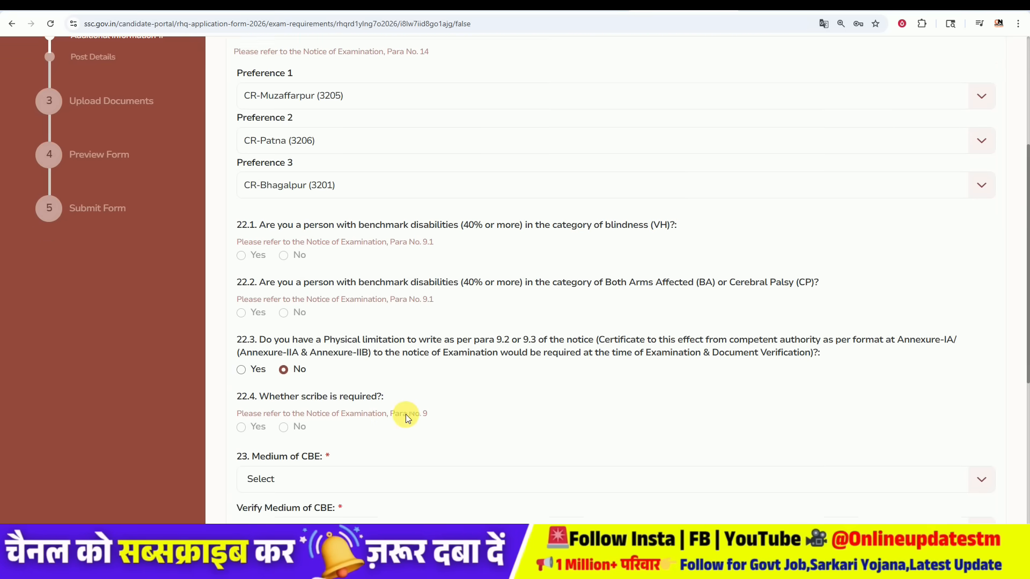
pyautogui.click(328, 391)
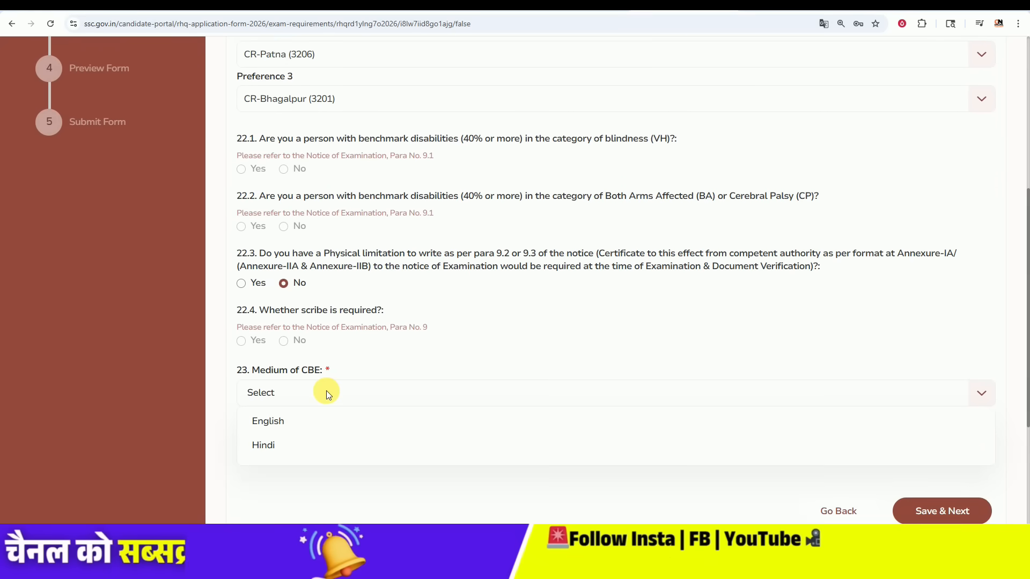
pyautogui.click(303, 425)
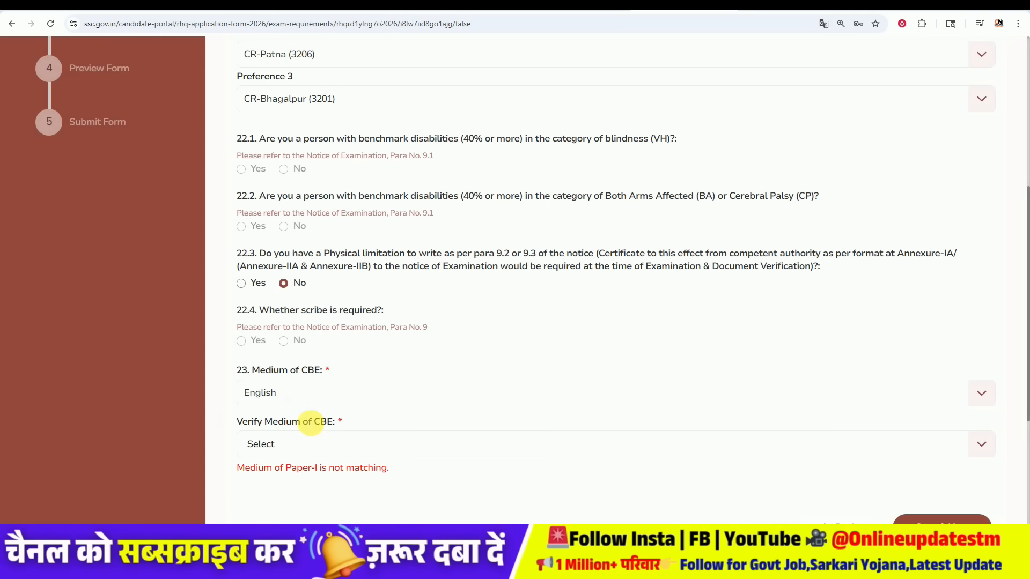
pyautogui.click(314, 444)
pyautogui.click(305, 472)
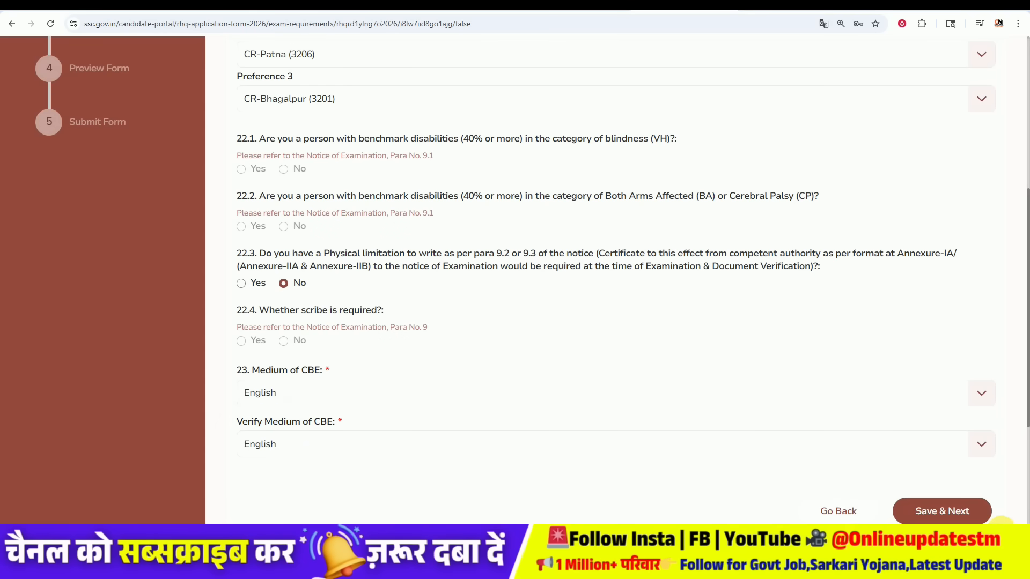
pyautogui.click(948, 512)
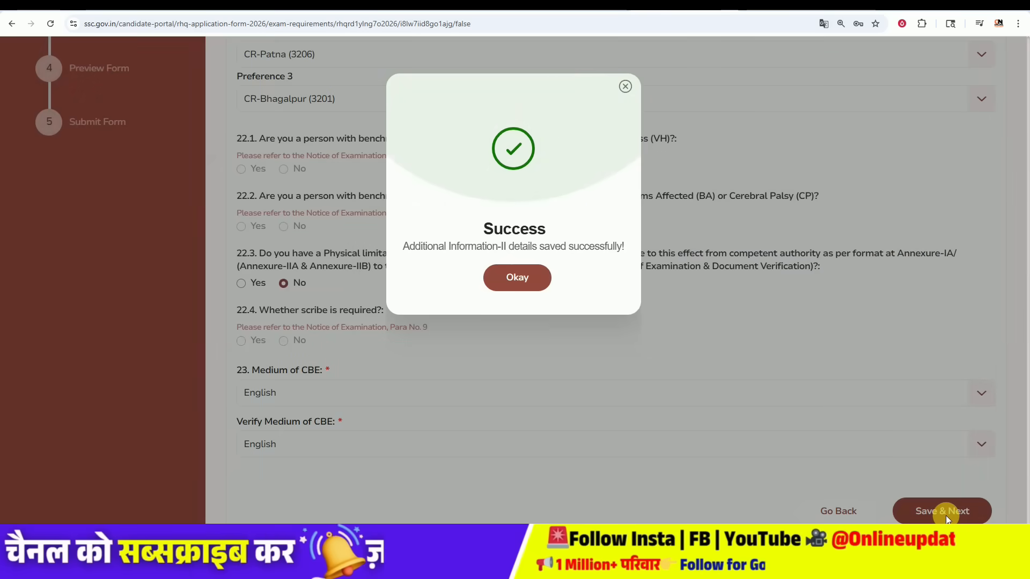
pyautogui.click(534, 284)
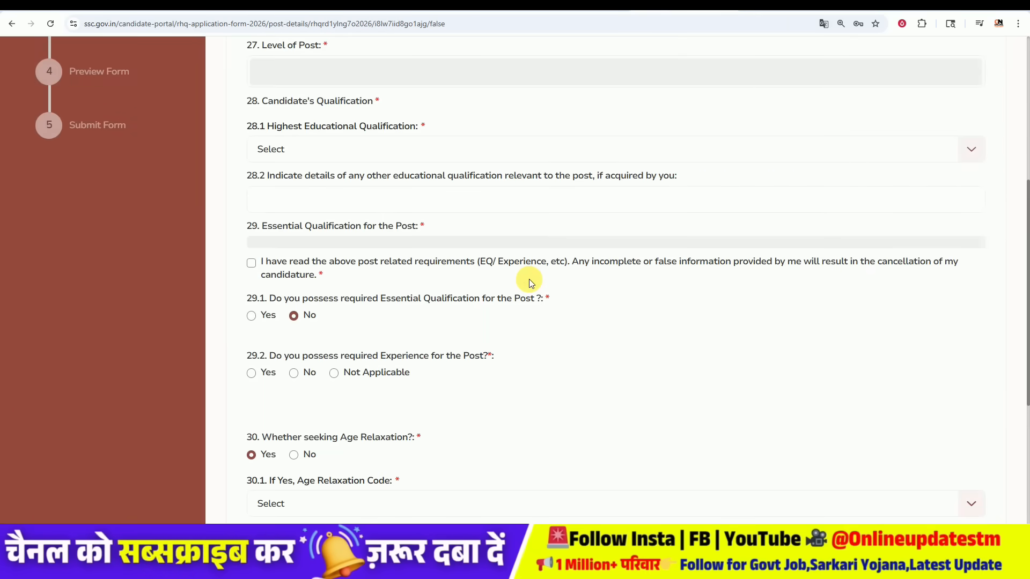
# Examine the regions offered for question 24 at the start of Post Related Details
pyautogui.scroll(6, 529, 279)
pyautogui.moveTo(254, 172); pyautogui.dragTo(386, 172)
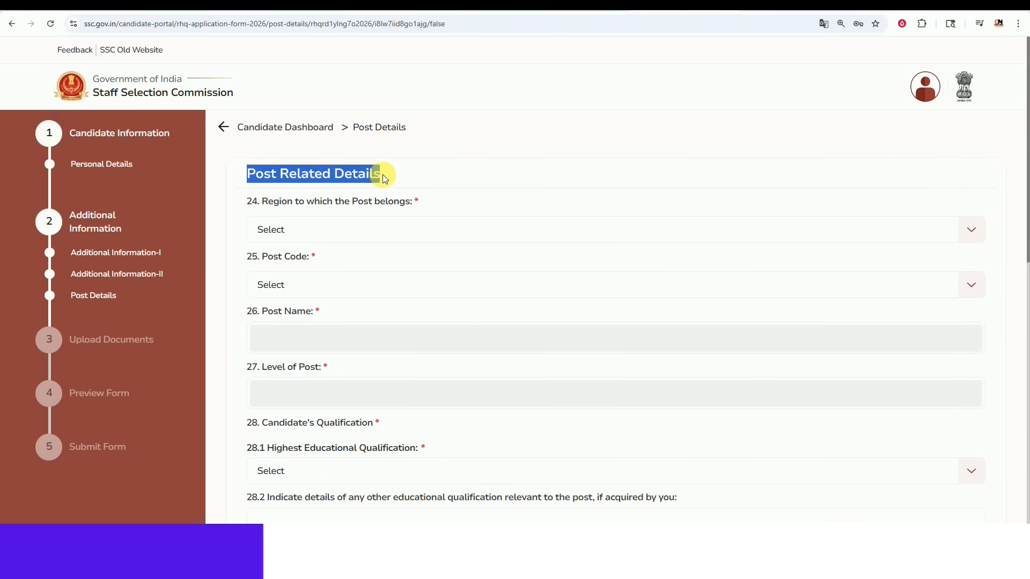
pyautogui.click(294, 213)
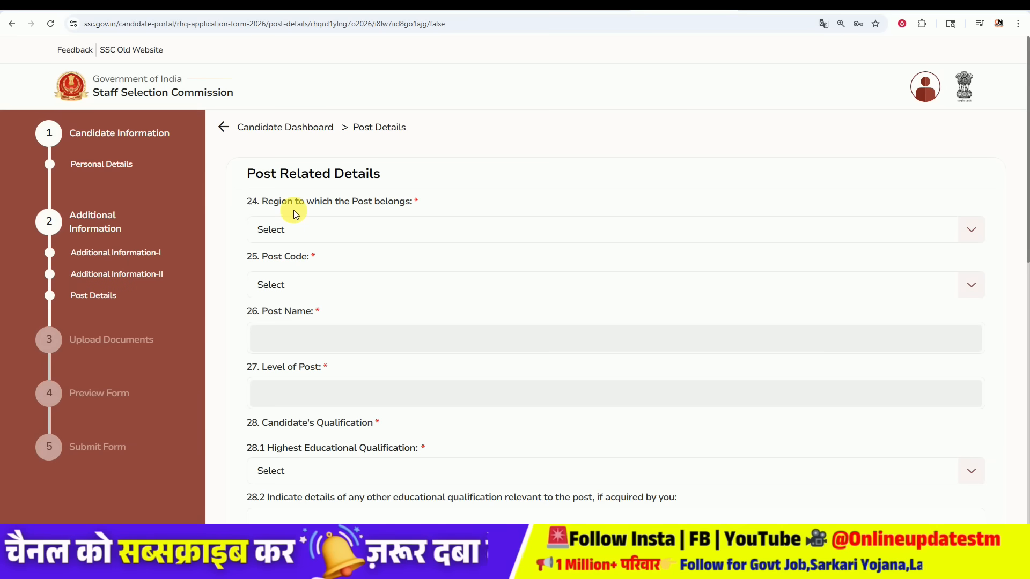
pyautogui.click(323, 230)
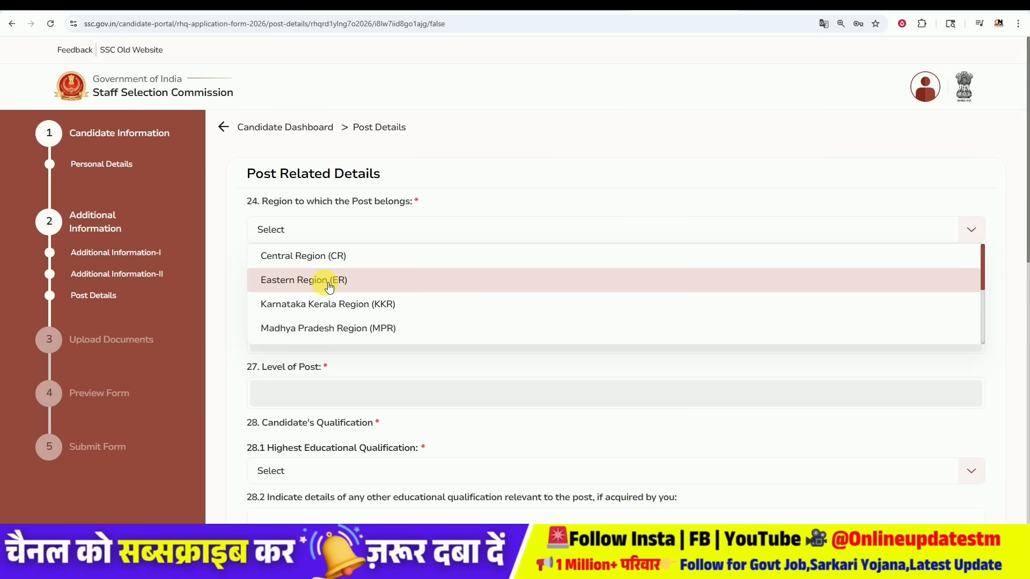
pyautogui.scroll(-5, 355, 304)
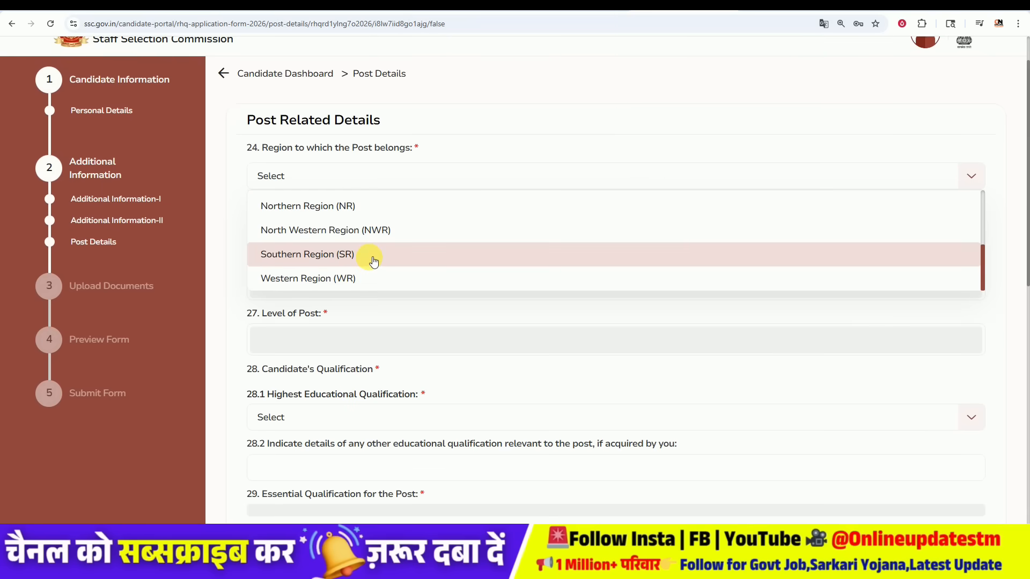
pyautogui.scroll(3, 370, 259)
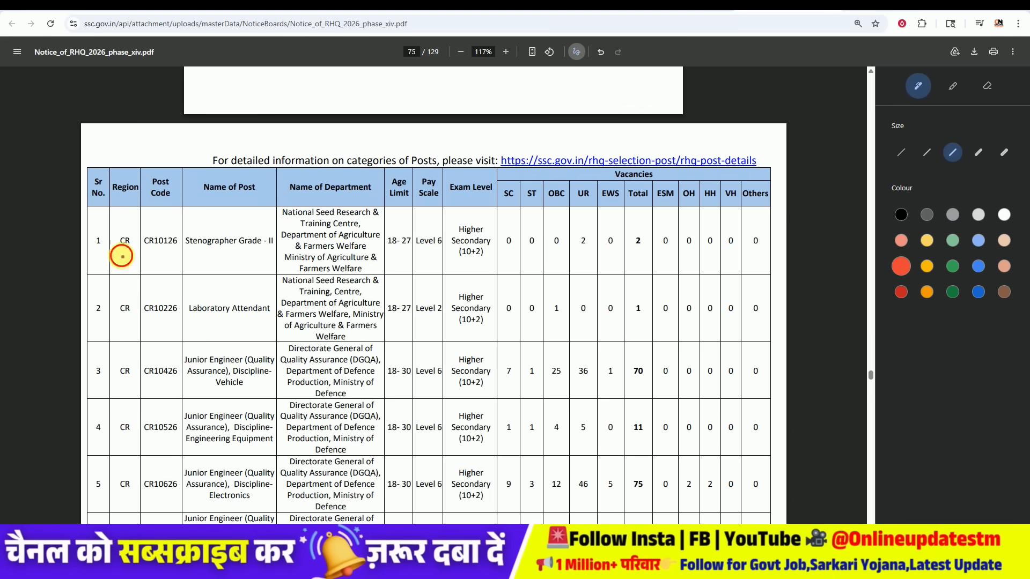
# Mark the post name, pay scale, total and category-wise vacancies of Stenographer Grade - II (CR10126) in the notice's vacancy table
pyautogui.moveTo(189, 255); pyautogui.dragTo(247, 257)
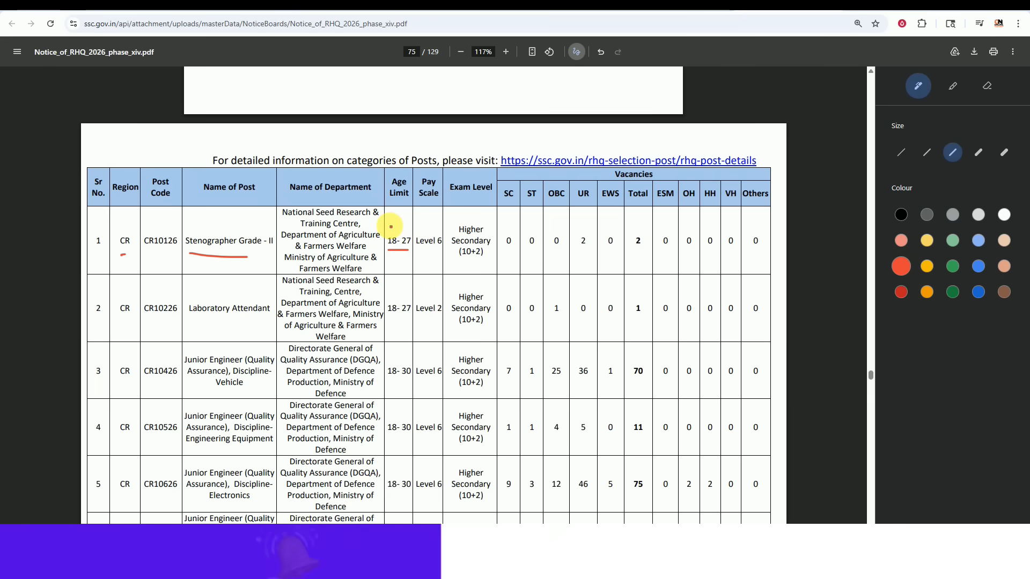
pyautogui.moveTo(418, 252); pyautogui.dragTo(423, 251)
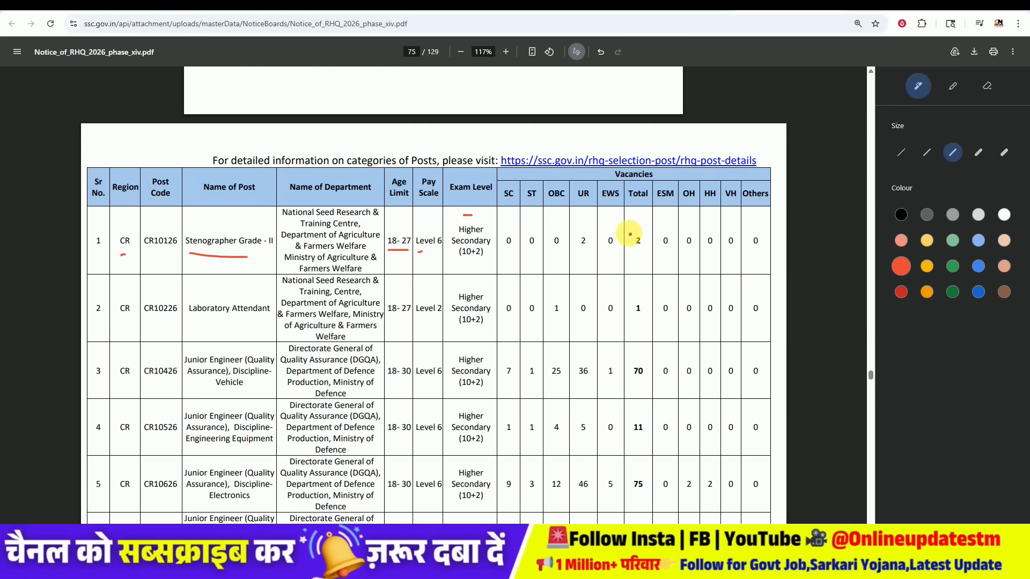
pyautogui.moveTo(651, 246); pyautogui.dragTo(639, 230)
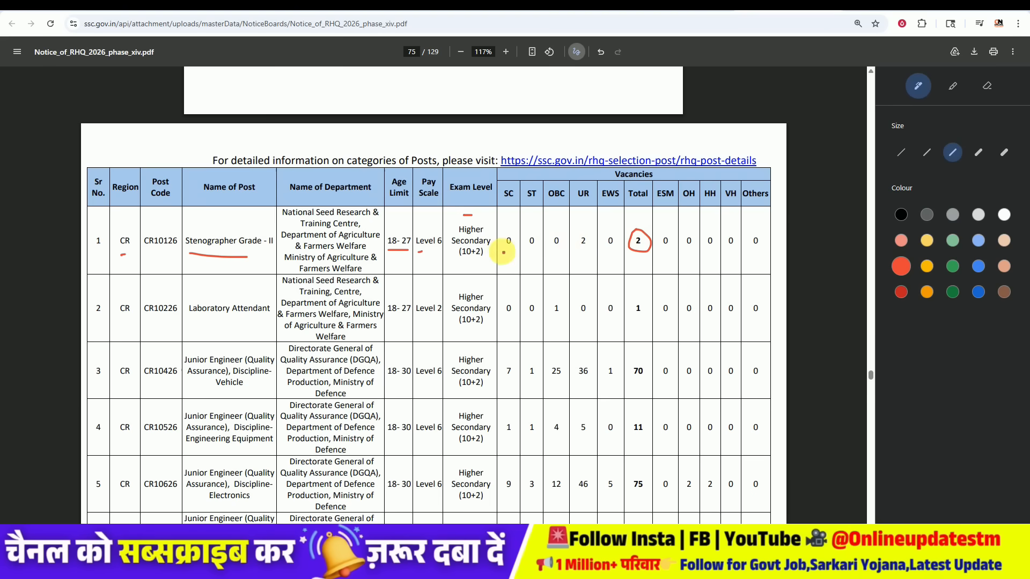
pyautogui.moveTo(506, 253)
pyautogui.mouseDown()
pyautogui.moveTo(548, 252)
pyautogui.moveTo(567, 240)
pyautogui.moveTo(516, 231)
pyautogui.moveTo(597, 249)
pyautogui.moveTo(583, 236)
pyautogui.mouseUp()
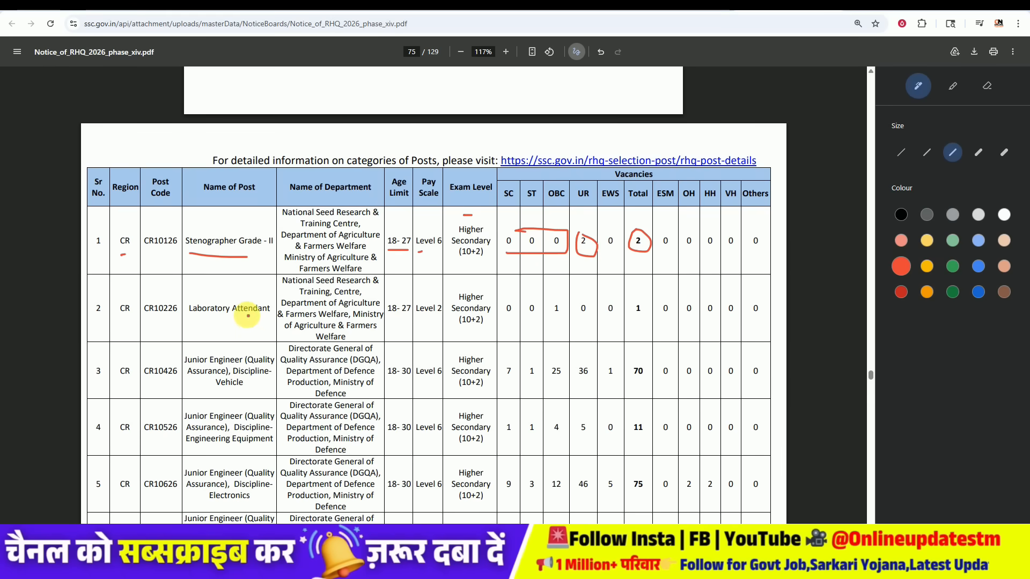
# Find the Matriculation-level posts on page 95 of the notice and underline the Matriculation (10th) level, Cook and Draftsman
pyautogui.scroll(-8, 257, 305)
pyautogui.scroll(-15, 267, 295)
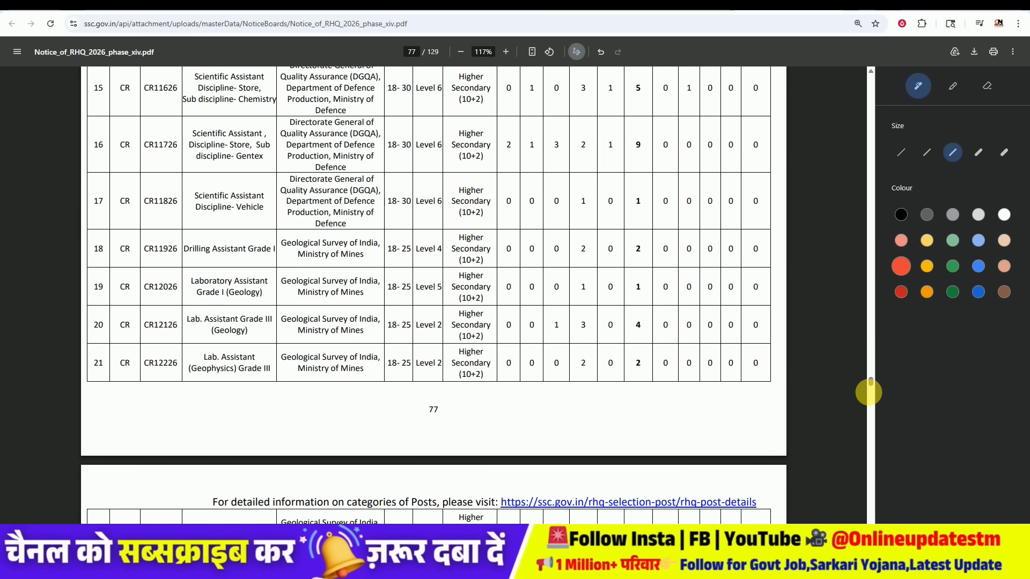
pyautogui.moveTo(869, 384); pyautogui.dragTo(871, 432)
pyautogui.scroll(-1, 542, 413)
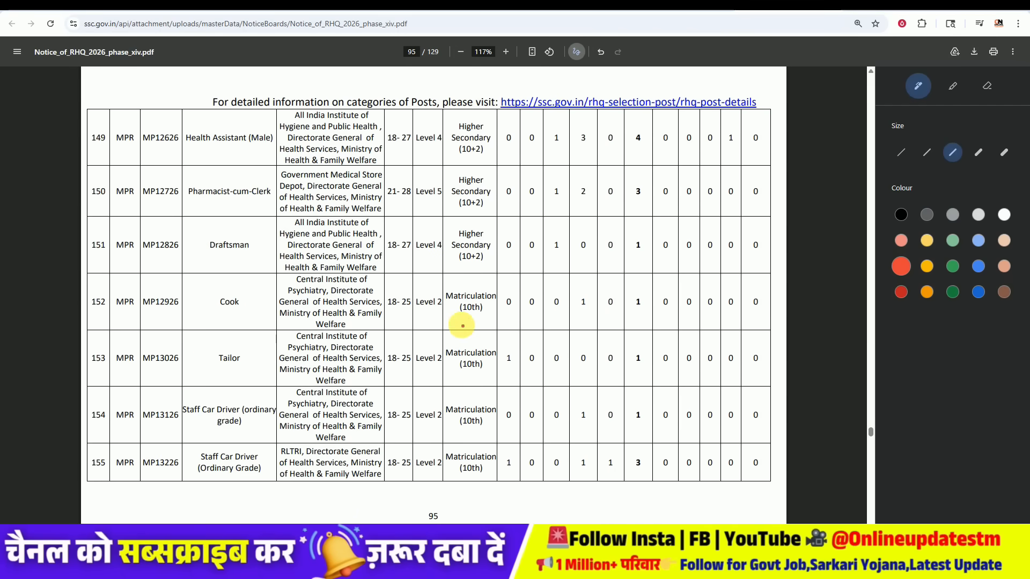
pyautogui.moveTo(448, 282); pyautogui.dragTo(483, 282)
pyautogui.moveTo(208, 321); pyautogui.dragTo(235, 322)
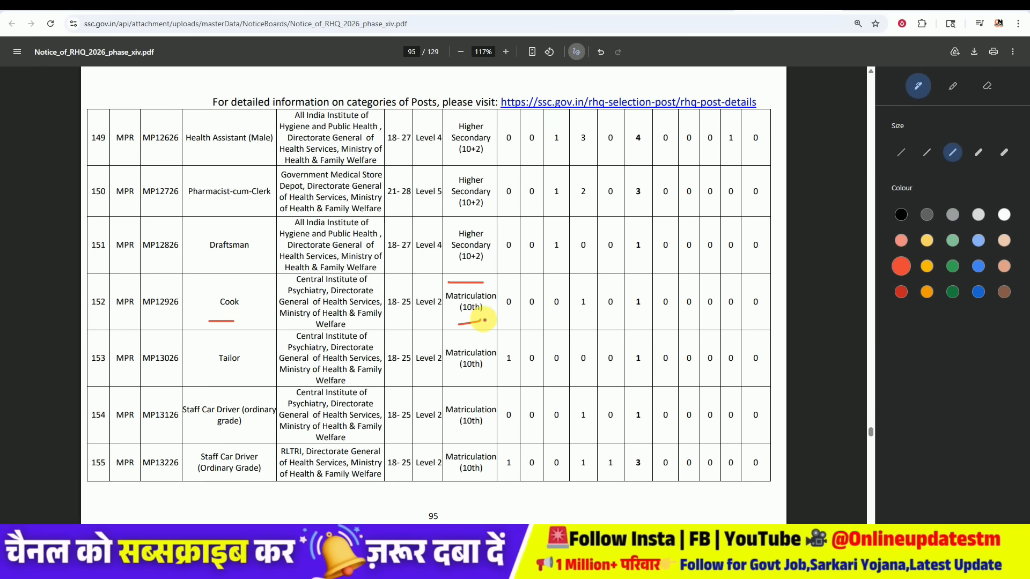
pyautogui.moveTo(208, 261); pyautogui.dragTo(258, 260)
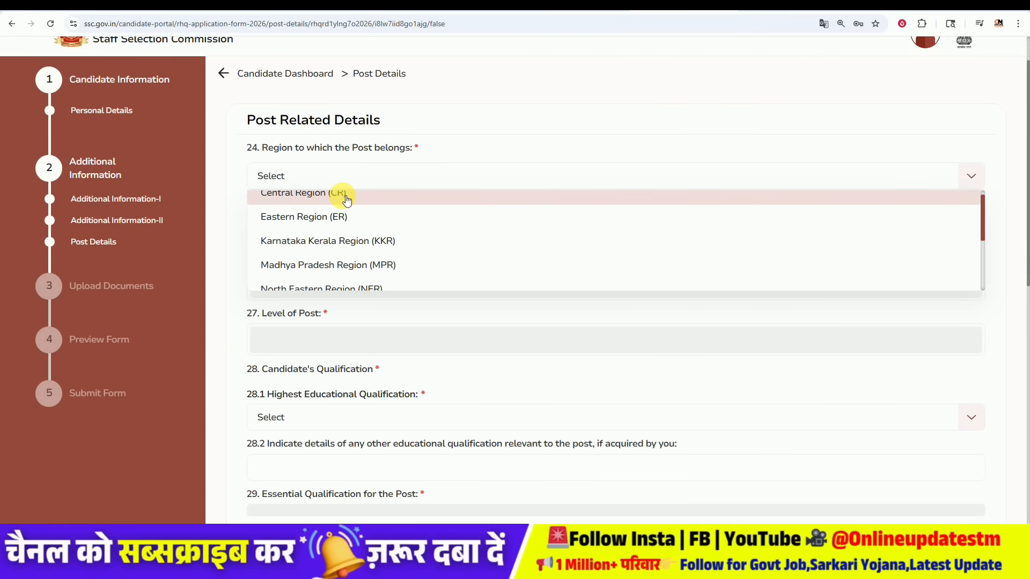
# Try Central Region (CR) as the post's region, and set it to Madhya Pradesh Region (MPR)
pyautogui.click(346, 197)
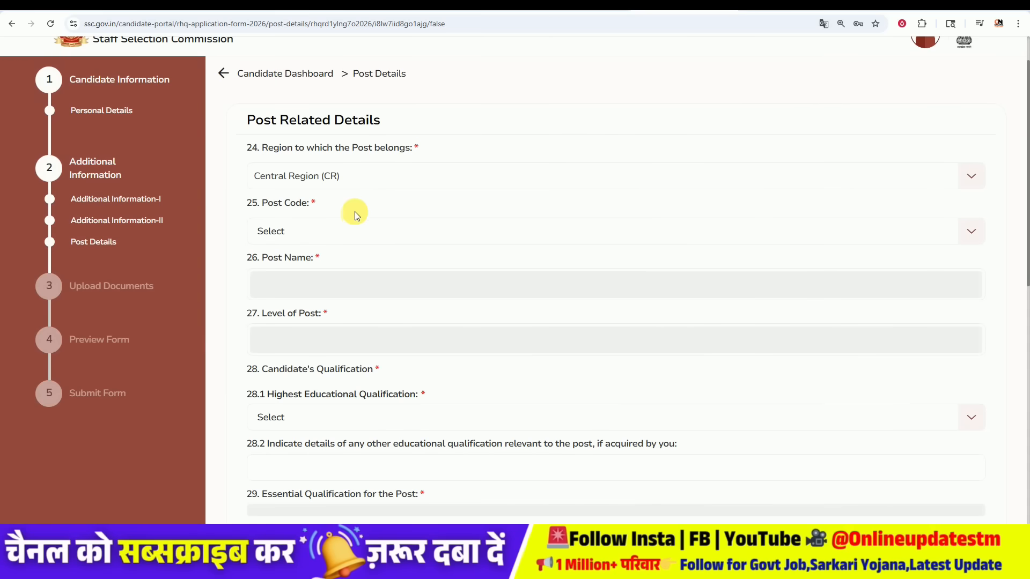
pyautogui.click(311, 234)
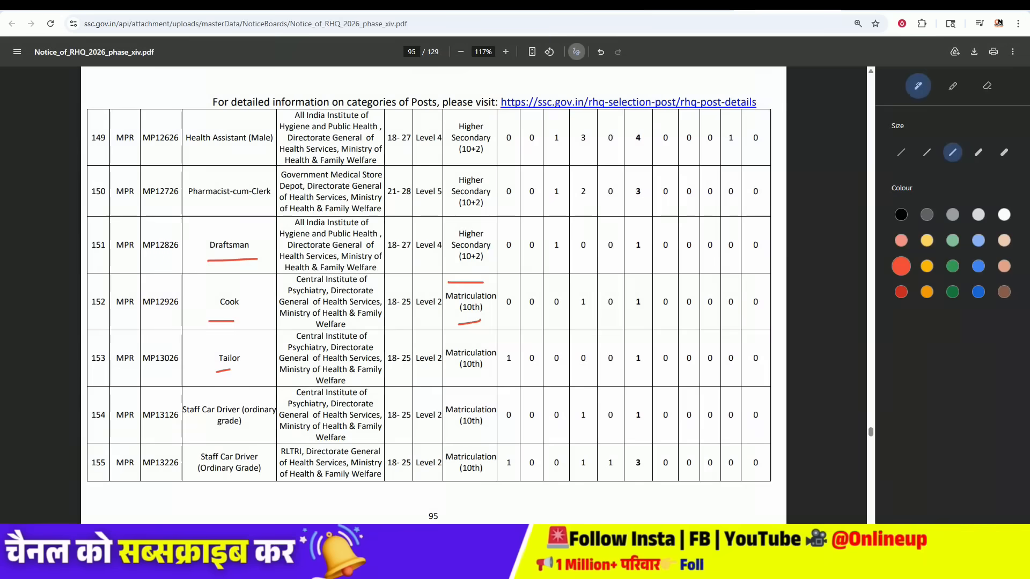
pyautogui.click(379, 270)
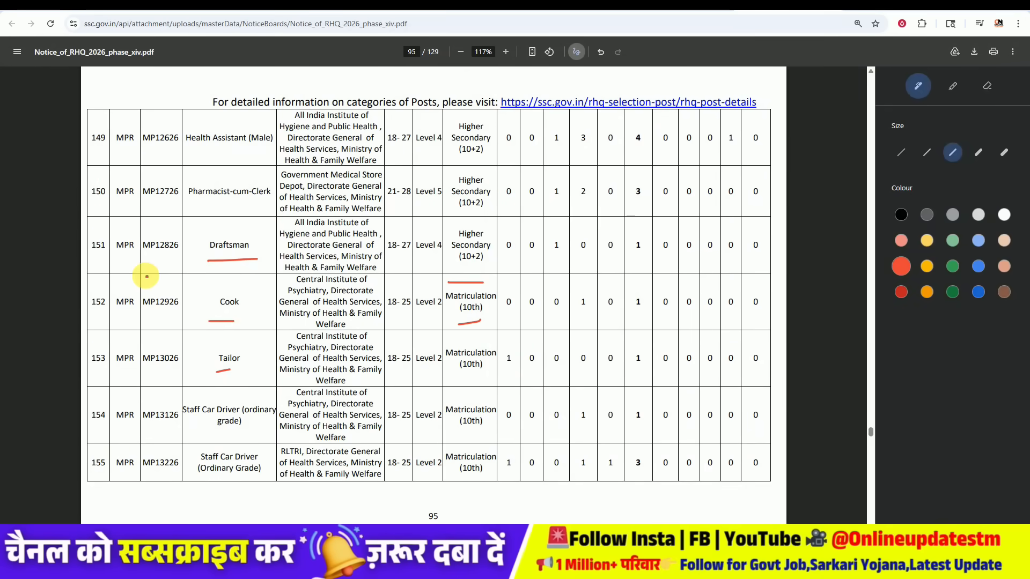
# Examine the MPR posts and post codes around Cook on pages 95 to 97 of the notice
pyautogui.scroll(2, 164, 281)
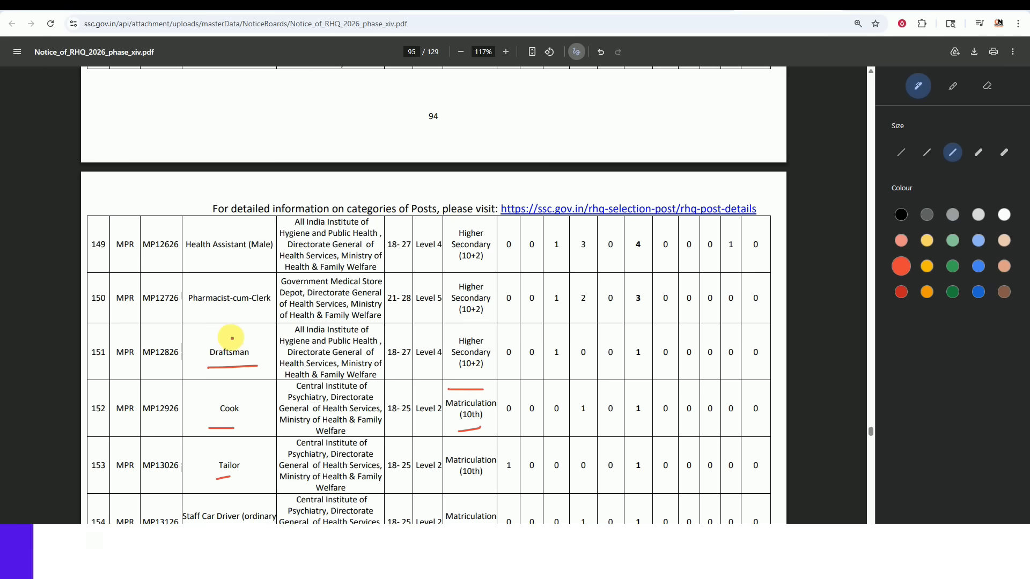
pyautogui.scroll(-1, 253, 337)
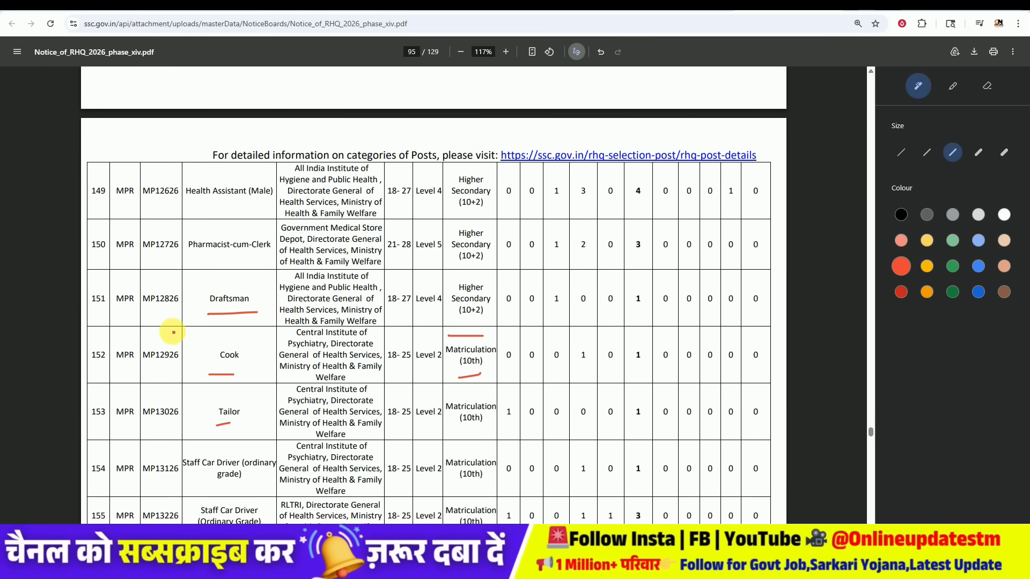
pyautogui.scroll(-1, 177, 414)
pyautogui.scroll(-5, 190, 412)
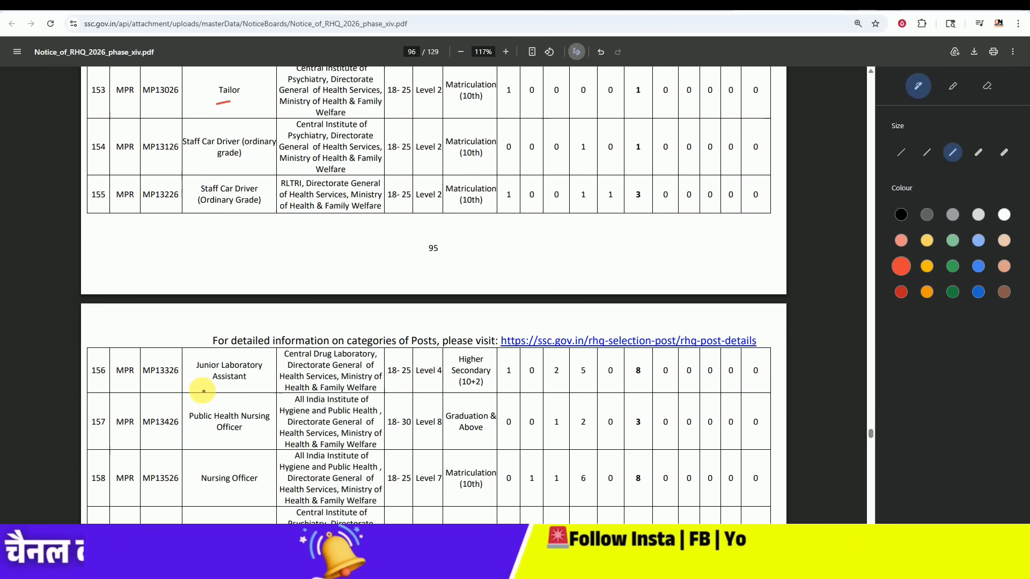
pyautogui.scroll(-1, 202, 396)
pyautogui.scroll(-3, 209, 411)
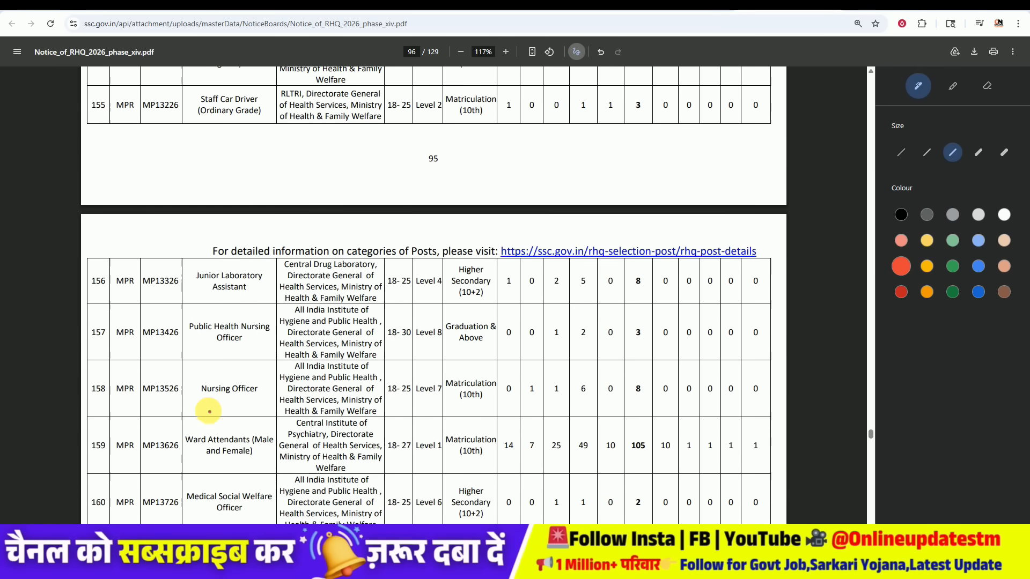
pyautogui.scroll(-7, 214, 425)
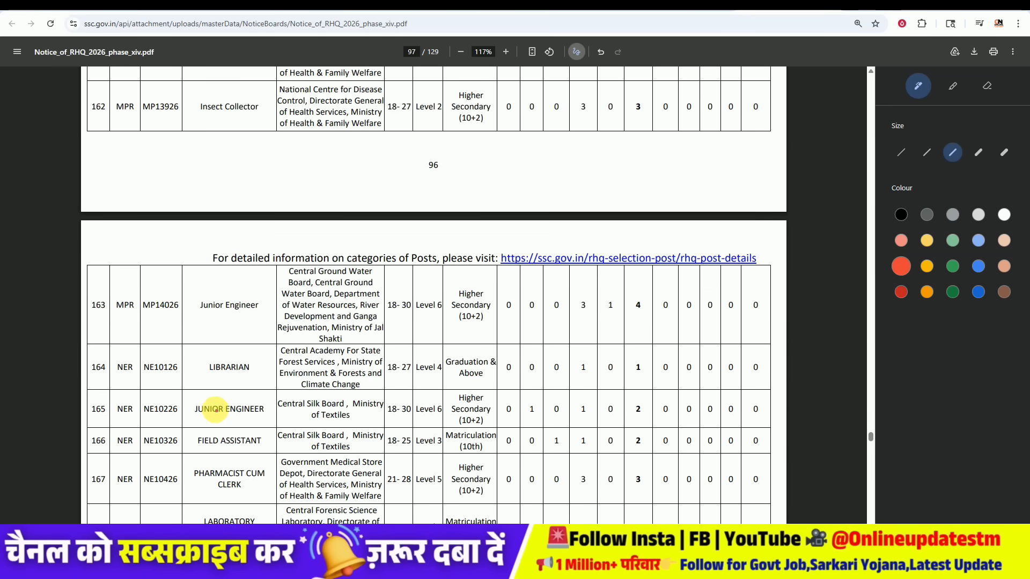
pyautogui.scroll(13, 213, 419)
pyautogui.moveTo(214, 129)
pyautogui.mouseDown()
pyautogui.moveTo(265, 140)
pyautogui.moveTo(216, 124)
pyautogui.mouseUp()
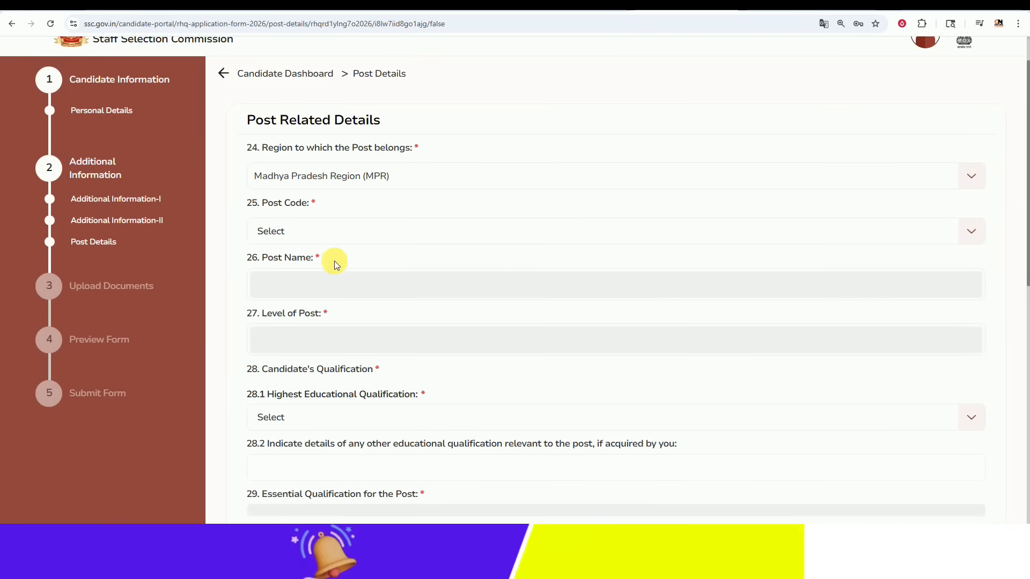
# Set the Post Code in question 25 to MP12926 for the Cook post
pyautogui.click(340, 228)
pyautogui.scroll(-1, 336, 289)
pyautogui.scroll(-5, 333, 290)
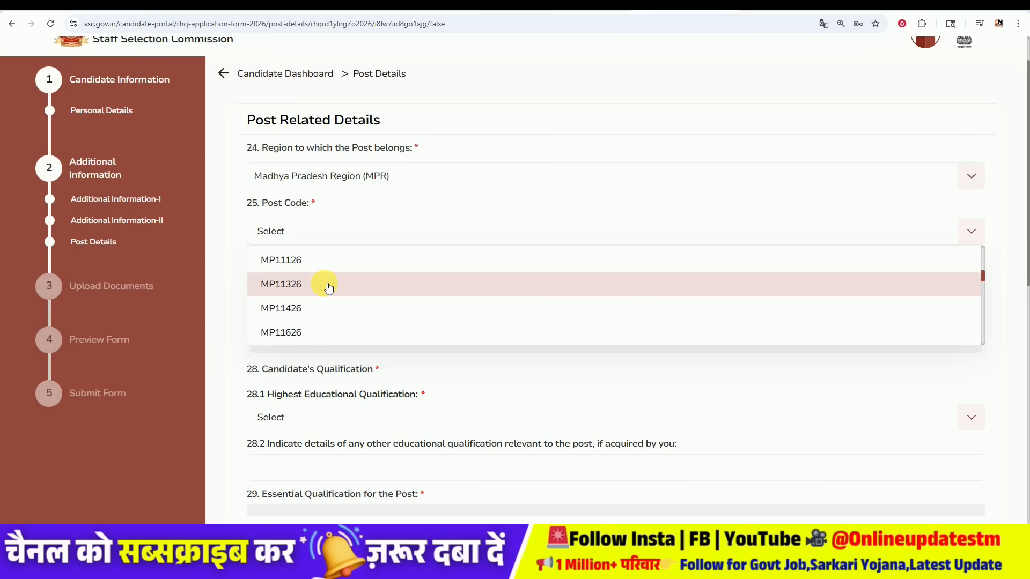
pyautogui.scroll(-3, 328, 289)
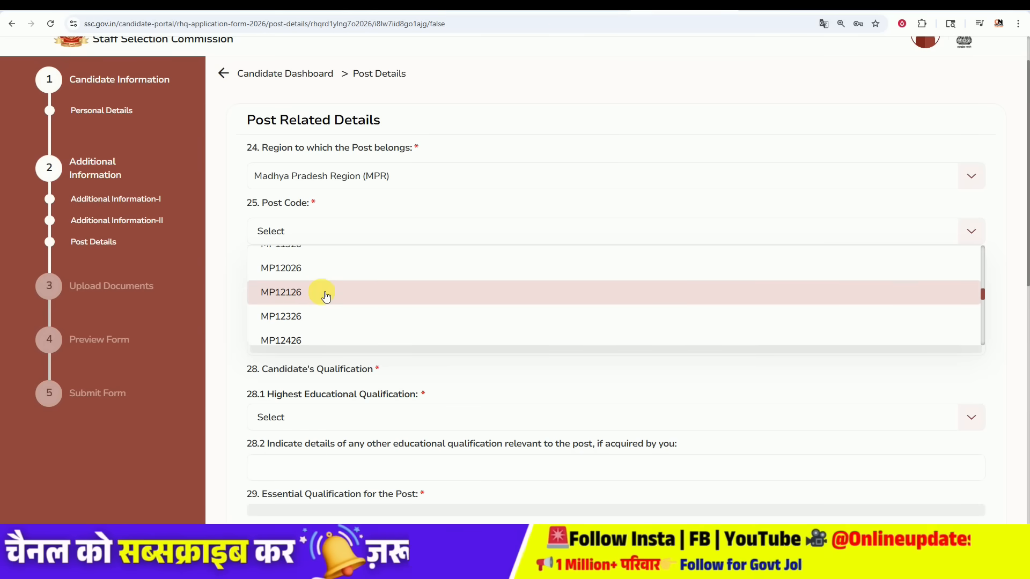
pyautogui.scroll(-4, 321, 300)
pyautogui.click(289, 299)
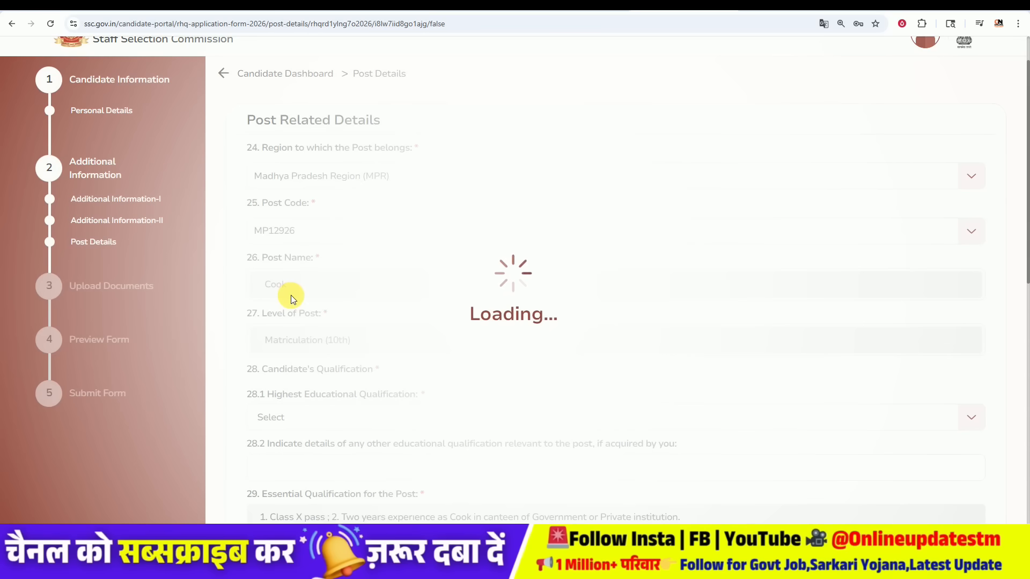
# Check the post name and level filled in for the selected post code
pyautogui.moveTo(261, 257); pyautogui.dragTo(293, 259)
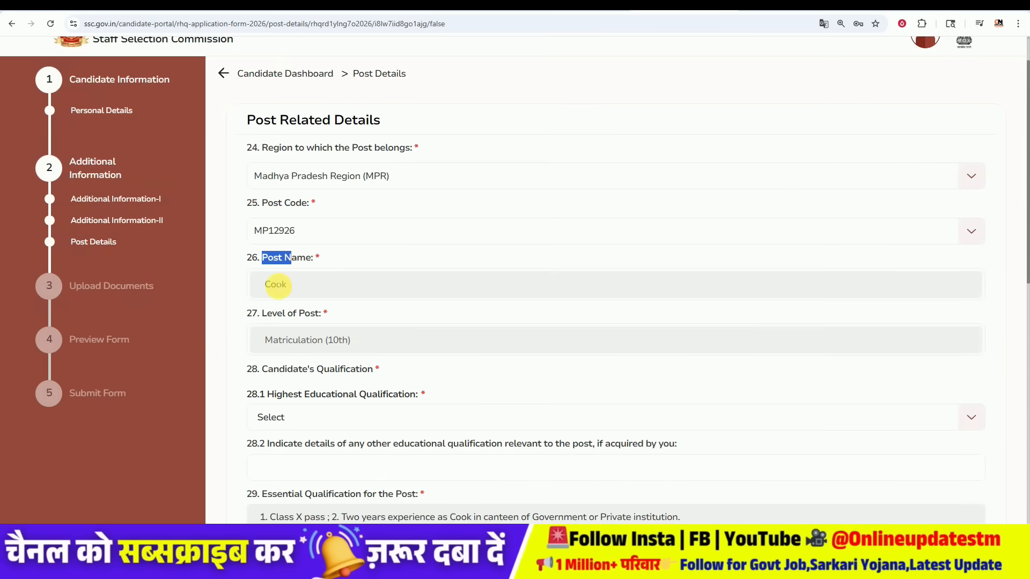
pyautogui.moveTo(272, 340); pyautogui.dragTo(351, 340)
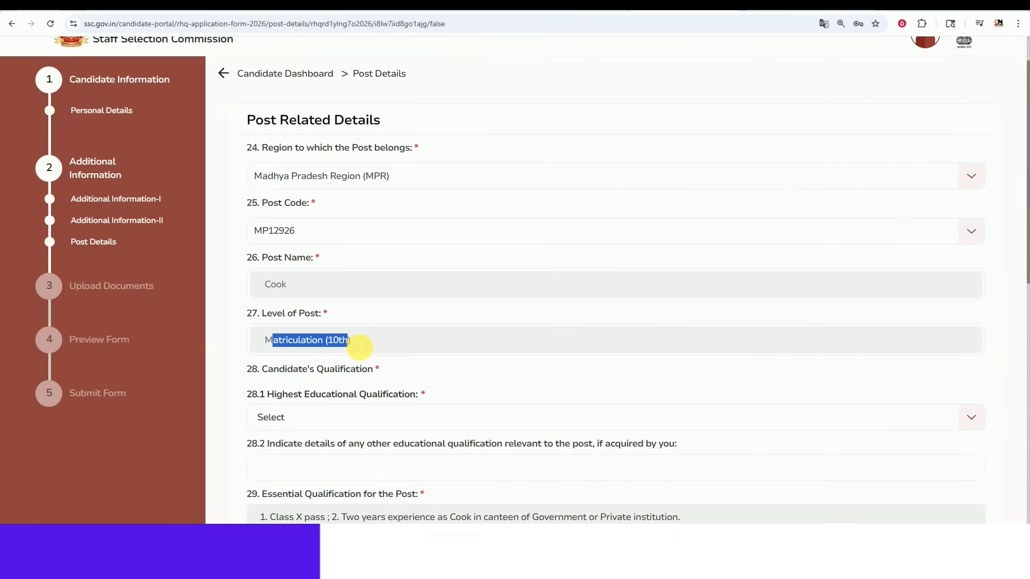
pyautogui.click(244, 320)
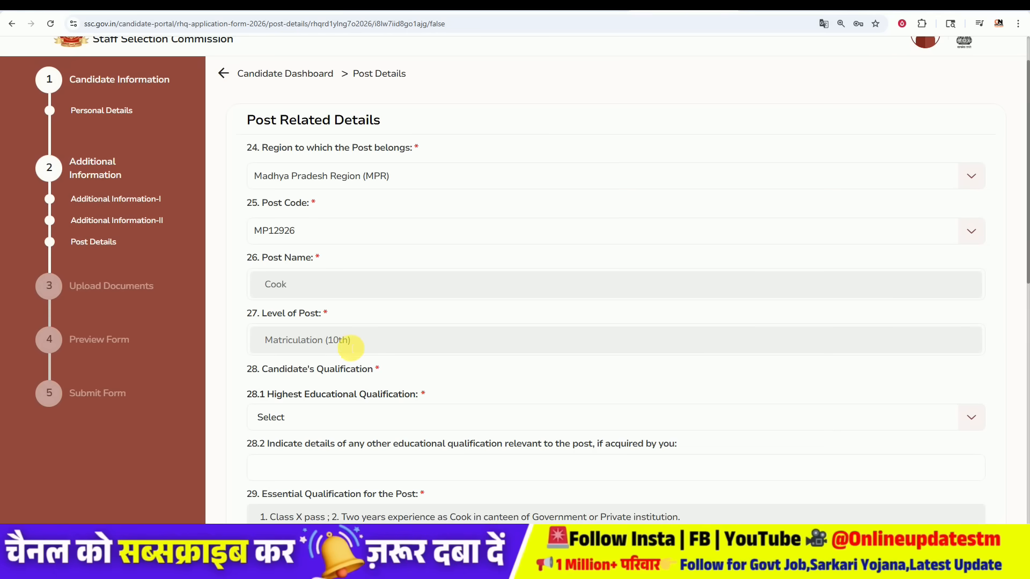
pyautogui.scroll(-1, 375, 343)
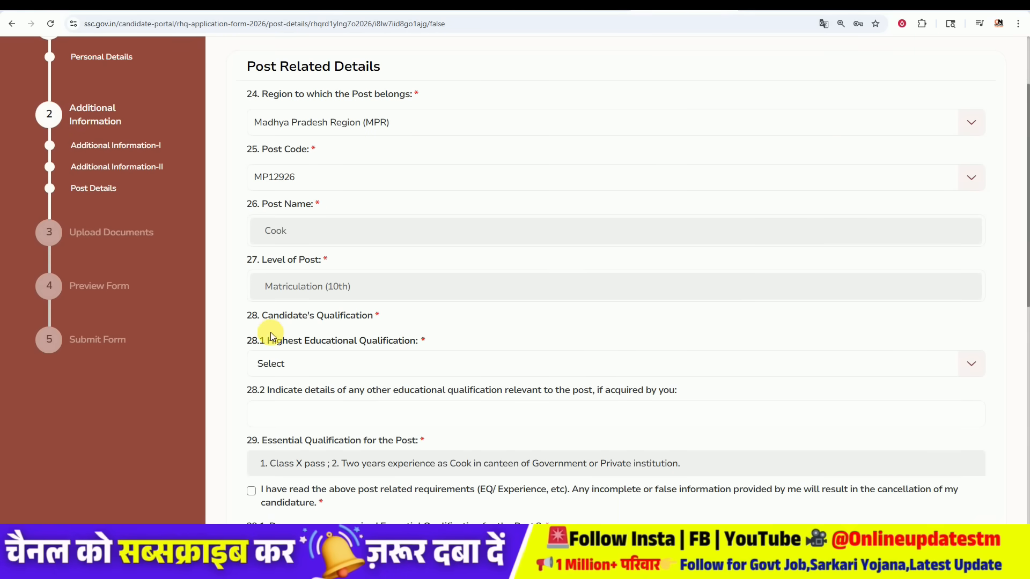
# Set the highest educational qualification in question 28.1 to Higher Secondary (10+2)
pyautogui.moveTo(267, 342); pyautogui.dragTo(385, 348)
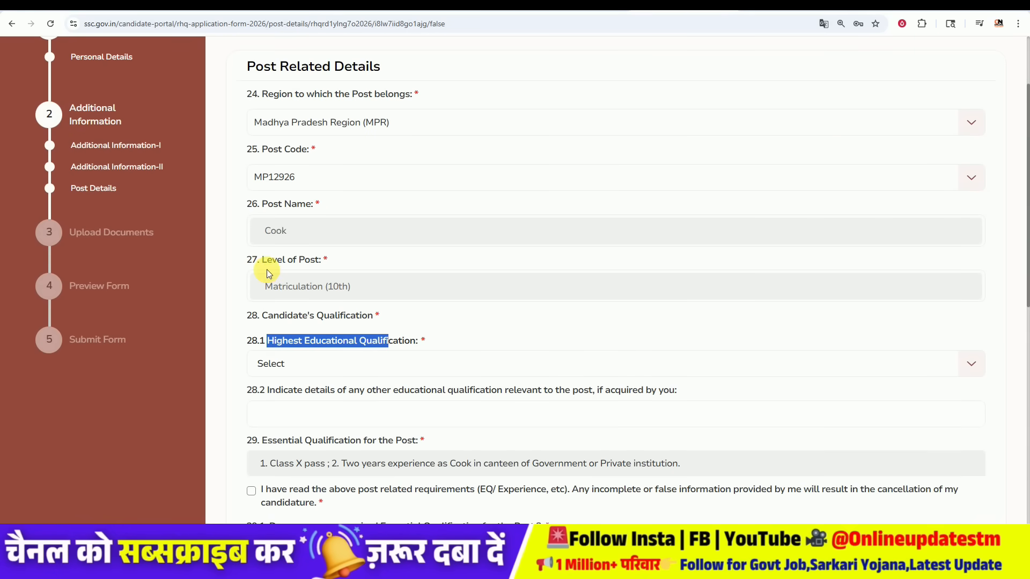
pyautogui.click(336, 365)
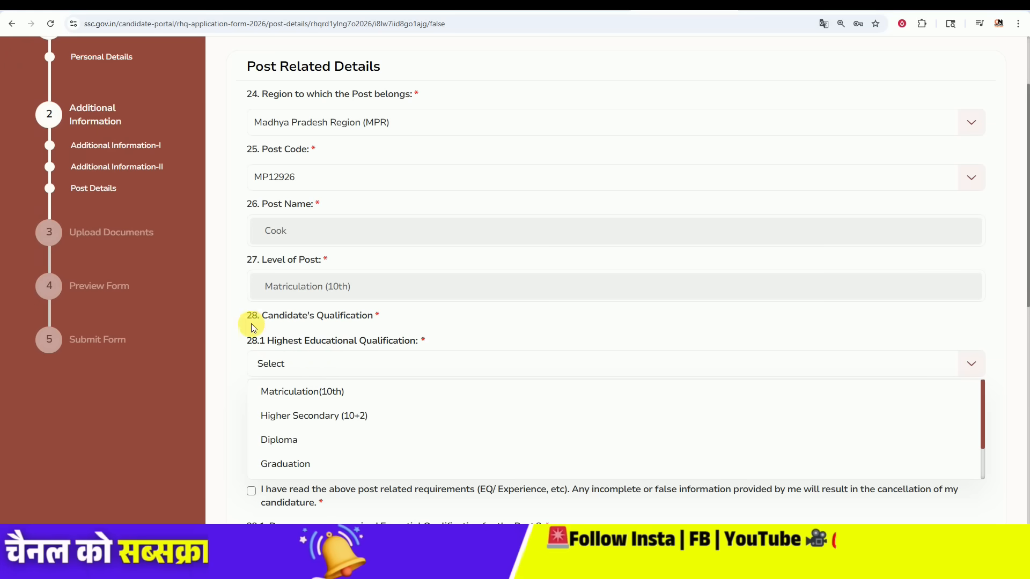
pyautogui.click(236, 311)
pyautogui.moveTo(262, 262); pyautogui.dragTo(292, 280)
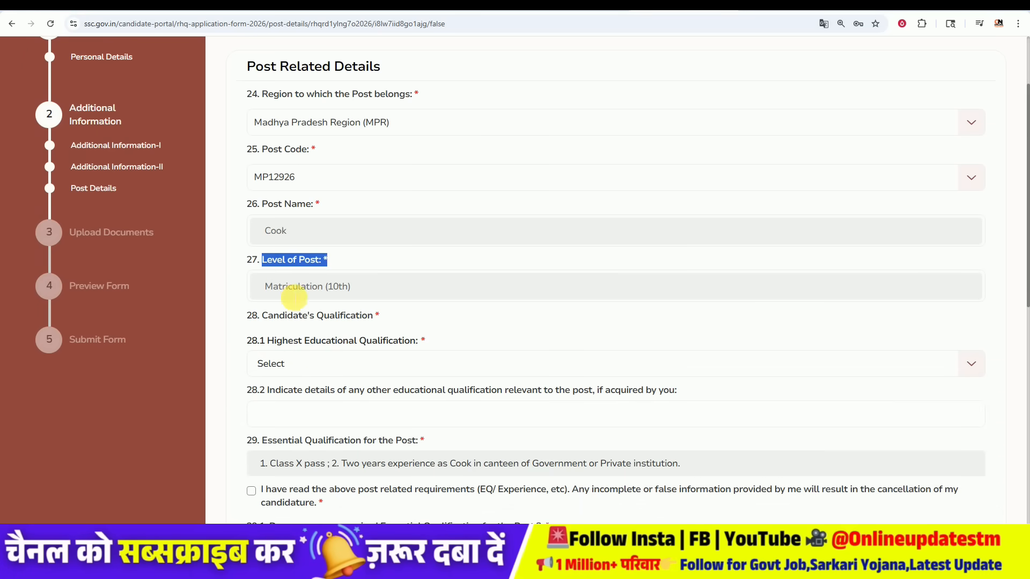
pyautogui.click(314, 360)
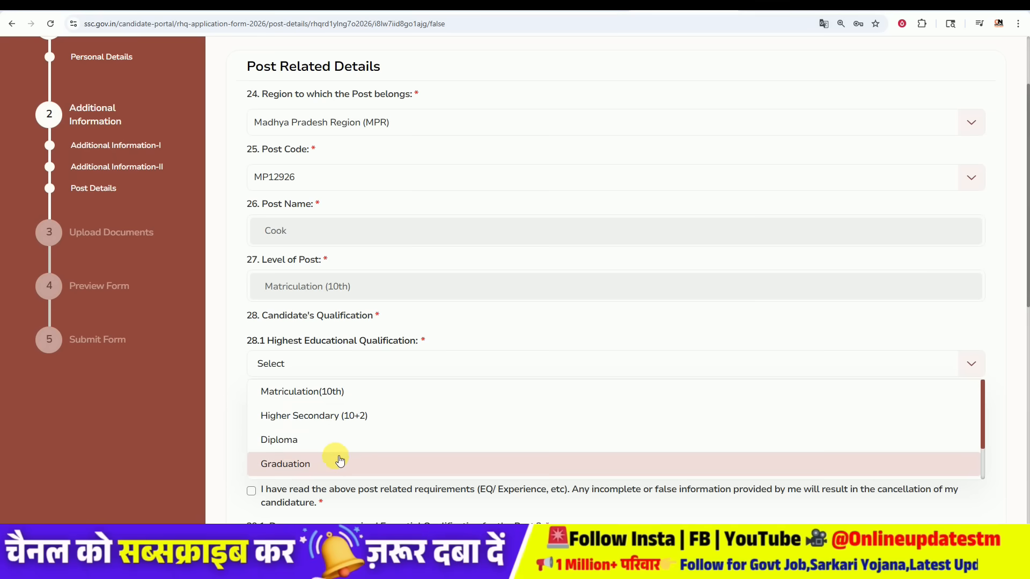
pyautogui.click(390, 421)
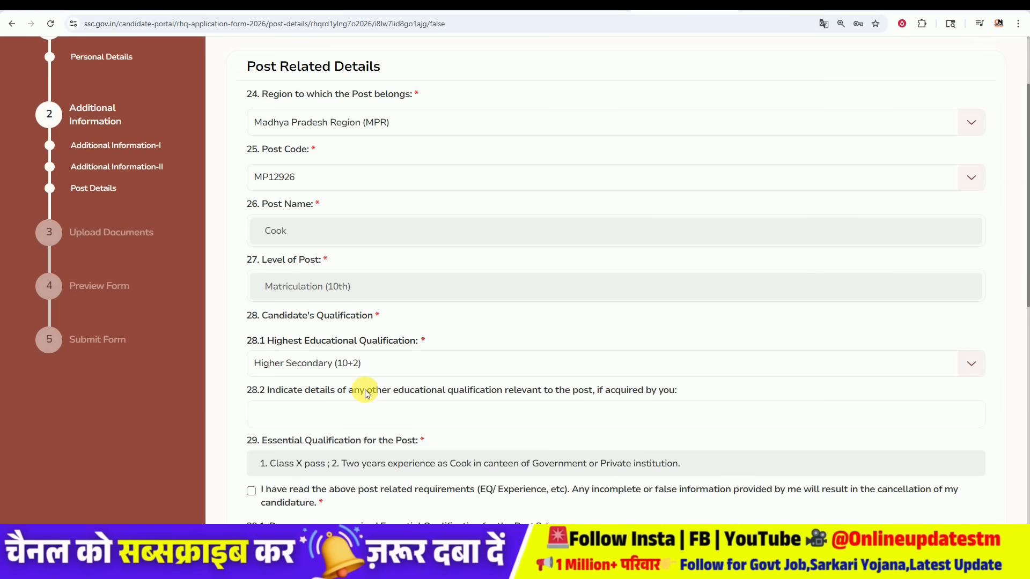
# Accept the declaration on the post requirements and answer Yes to possessing the essential qualification in question 29.1
pyautogui.scroll(-2, 436, 403)
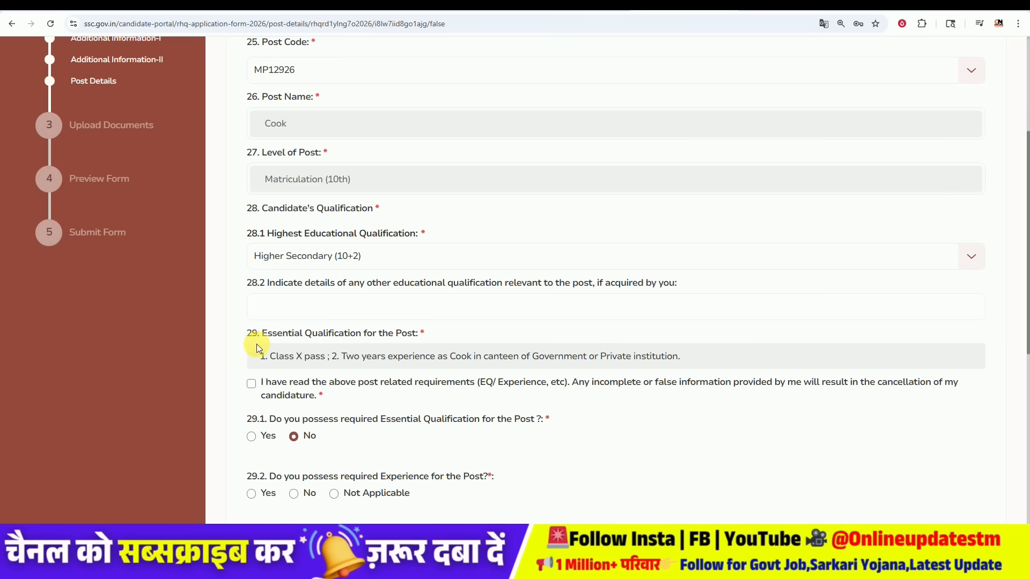
pyautogui.click(251, 384)
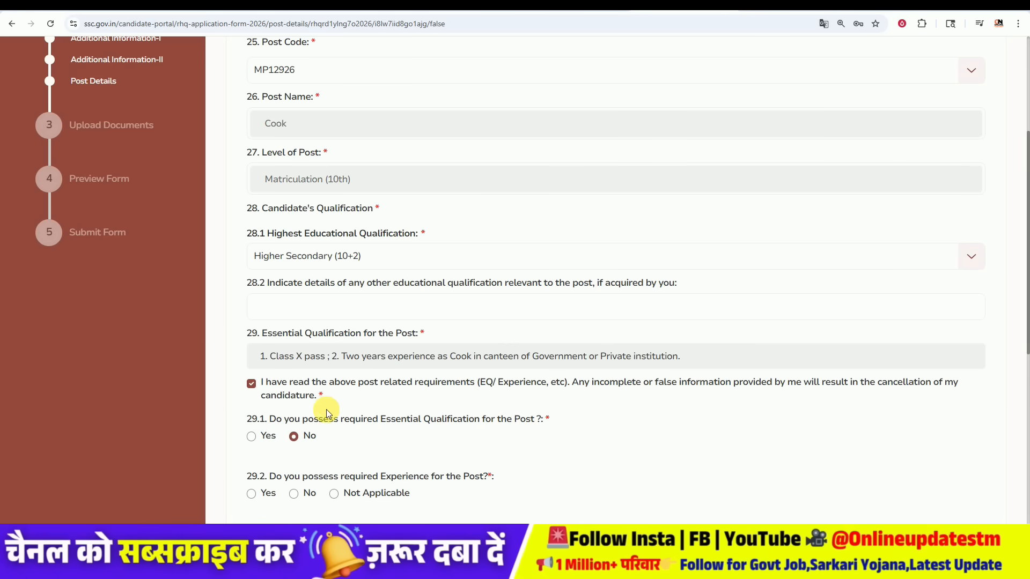
pyautogui.moveTo(285, 420); pyautogui.dragTo(383, 420)
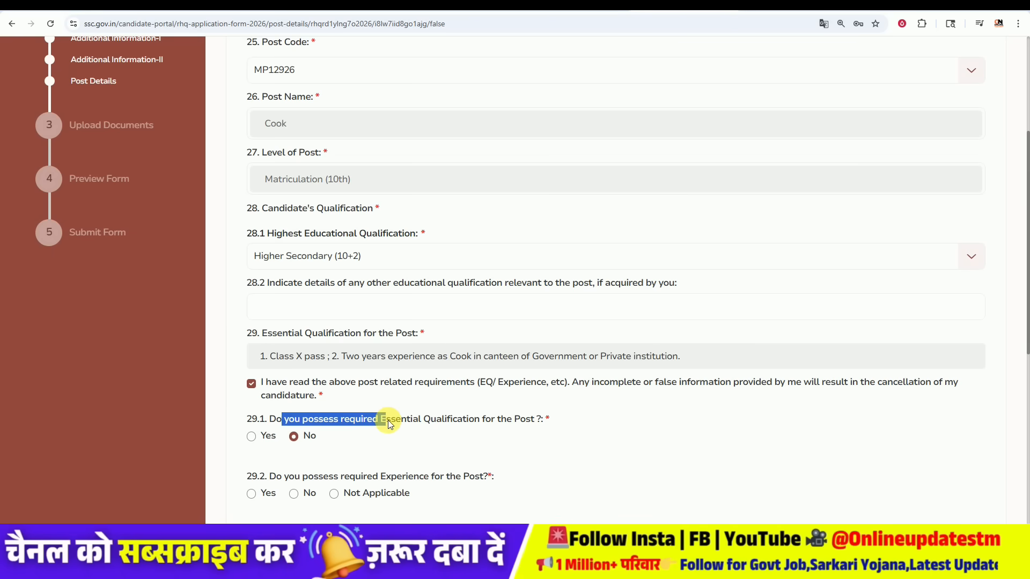
pyautogui.click(466, 413)
pyautogui.click(250, 437)
# Try answering No to the required experience in question 29.2, and set it to Not Applicable
pyautogui.scroll(-2, 346, 424)
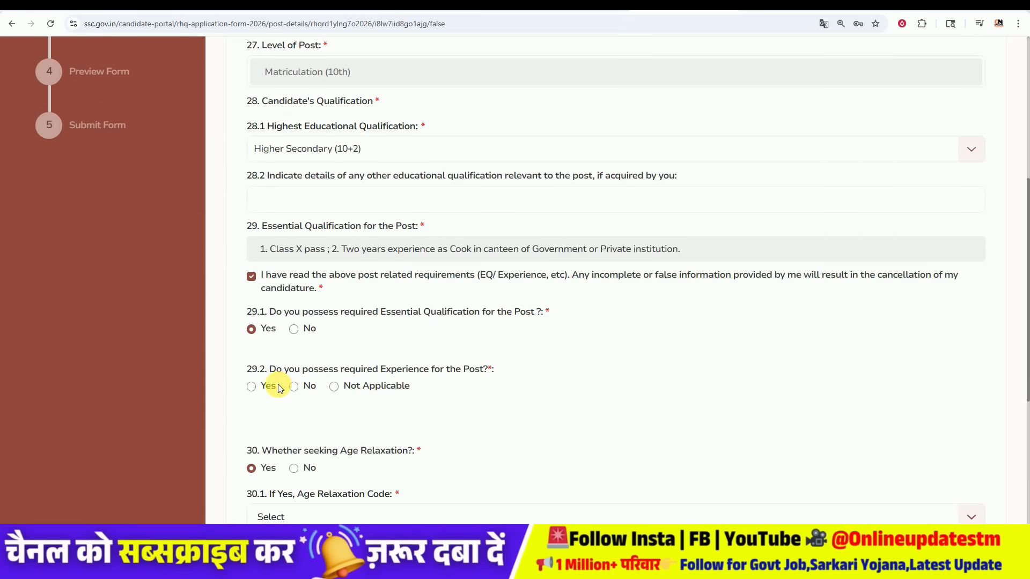
pyautogui.moveTo(263, 373)
pyautogui.mouseDown()
pyautogui.moveTo(391, 374)
pyautogui.moveTo(246, 370)
pyautogui.mouseUp()
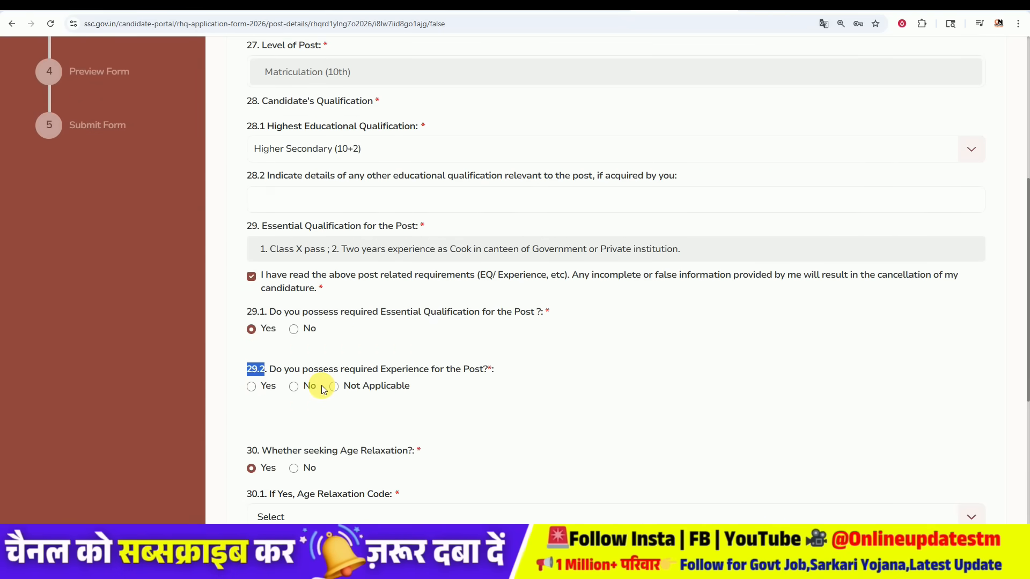
pyautogui.click(293, 387)
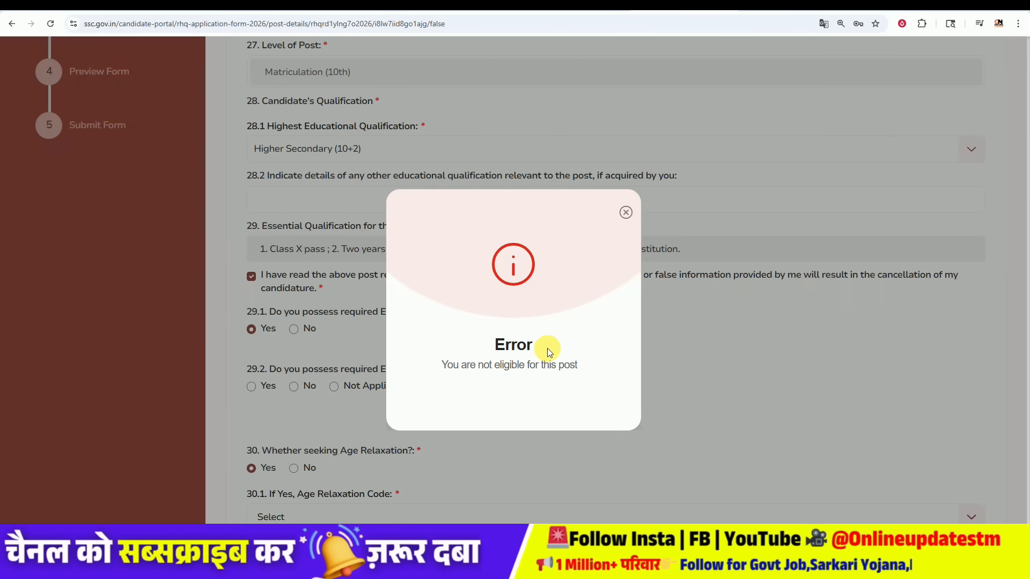
pyautogui.moveTo(442, 370); pyautogui.dragTo(505, 374)
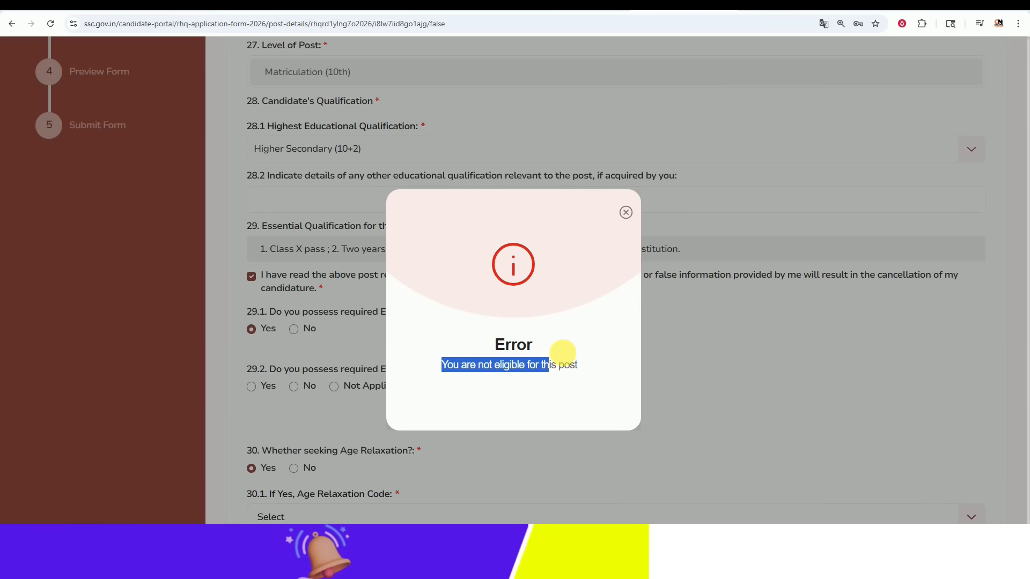
pyautogui.click(625, 212)
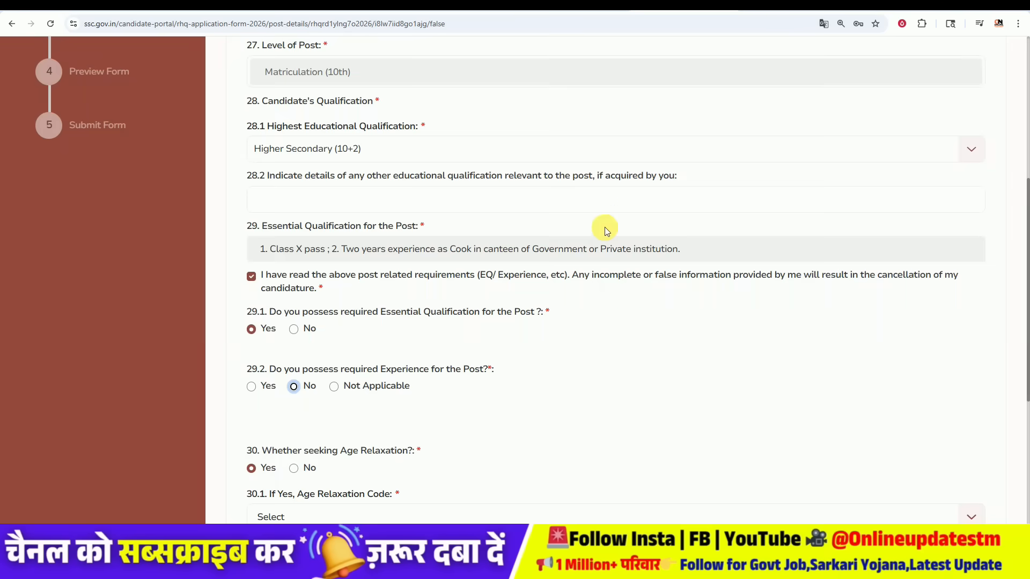
pyautogui.click(308, 394)
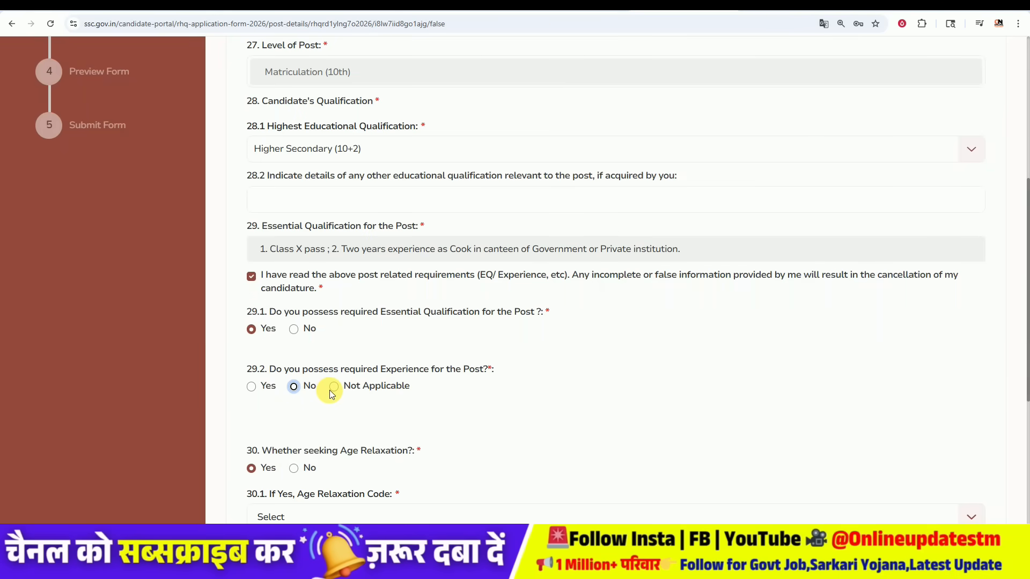
pyautogui.click(334, 386)
# Set the age relaxation code in question 30.1 to 02-OBC and save the post details
pyautogui.scroll(-4, 413, 248)
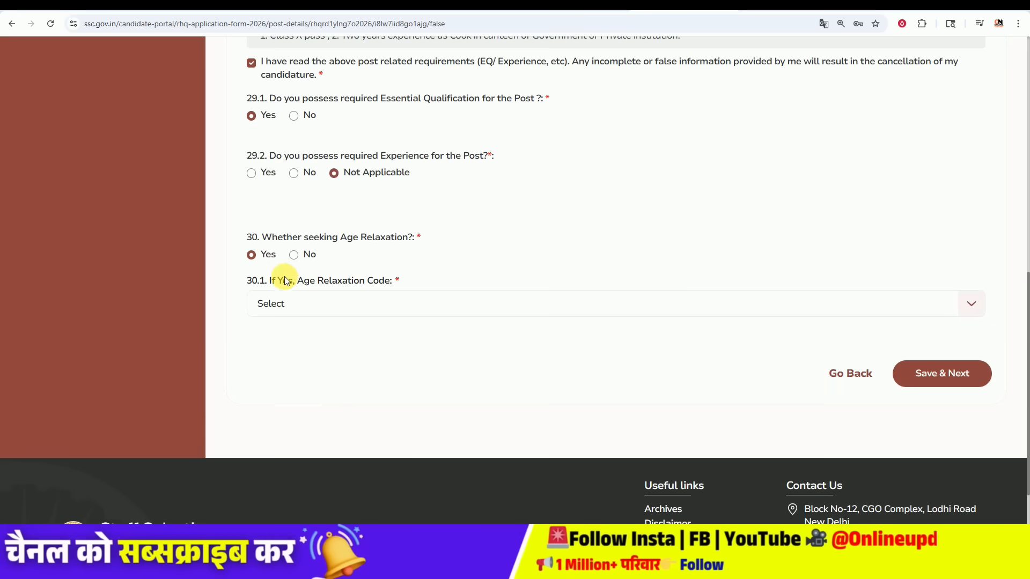
pyautogui.click(304, 305)
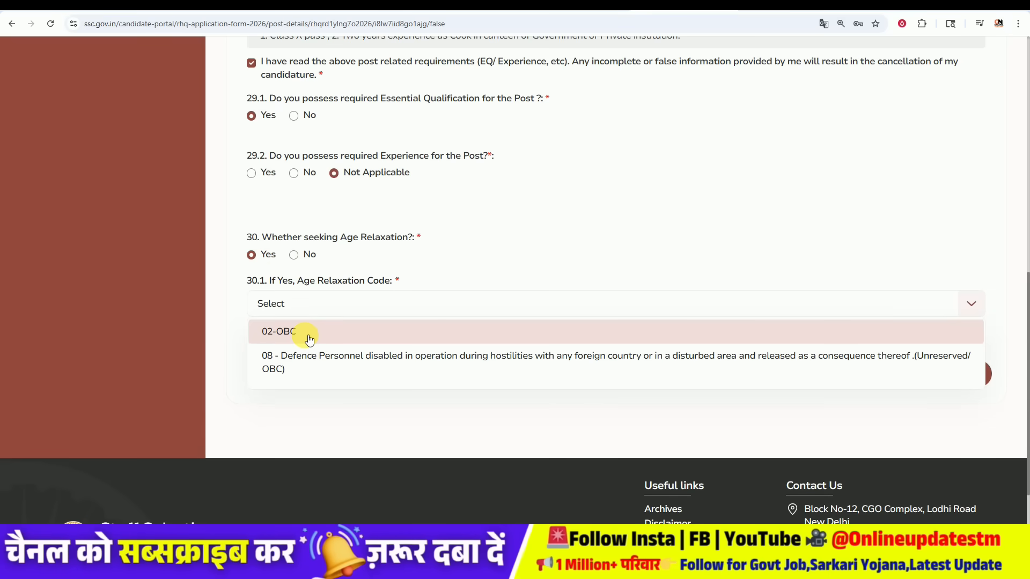
pyautogui.click(310, 338)
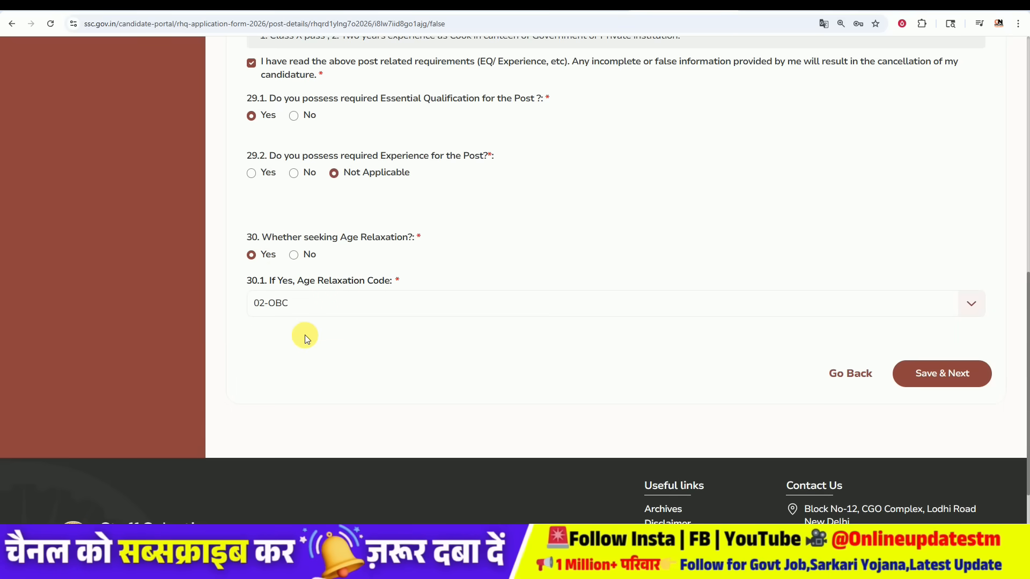
pyautogui.click(941, 376)
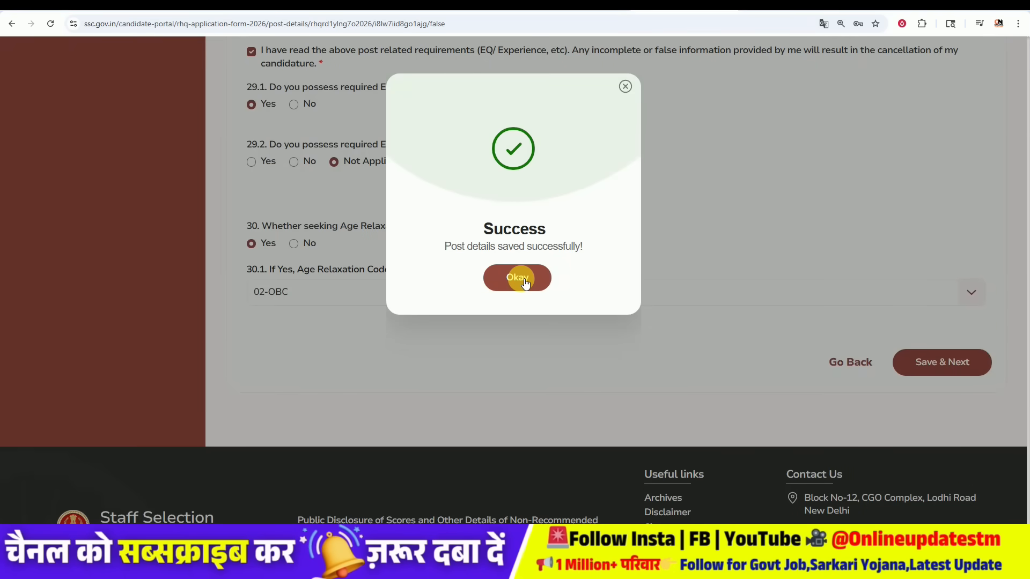
pyautogui.click(518, 279)
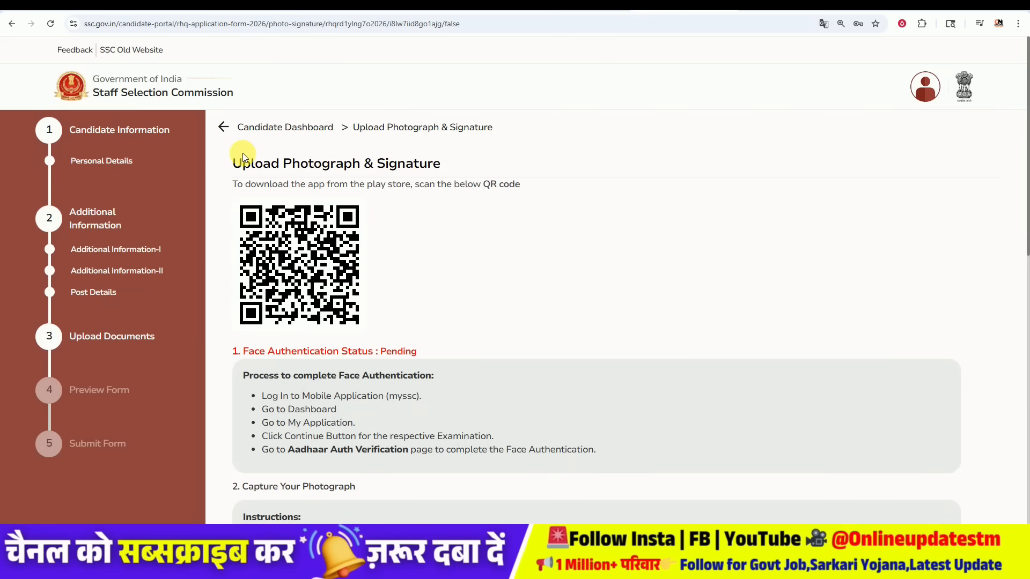
# Review the app QR code, the face authentication process, and the live photo and signature upload instructions
pyautogui.moveTo(237, 166); pyautogui.dragTo(529, 166)
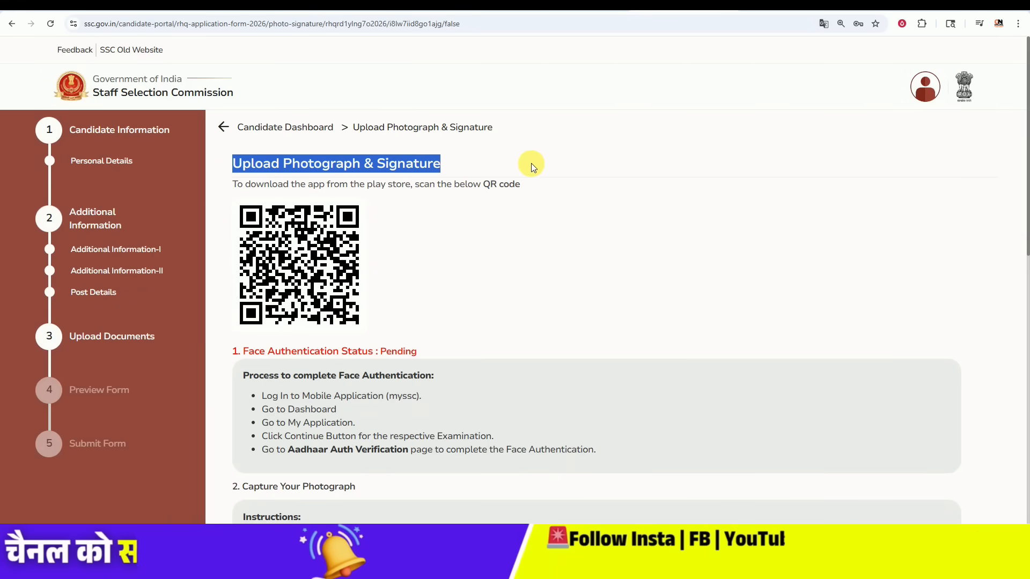
pyautogui.moveTo(483, 185); pyautogui.dragTo(514, 186)
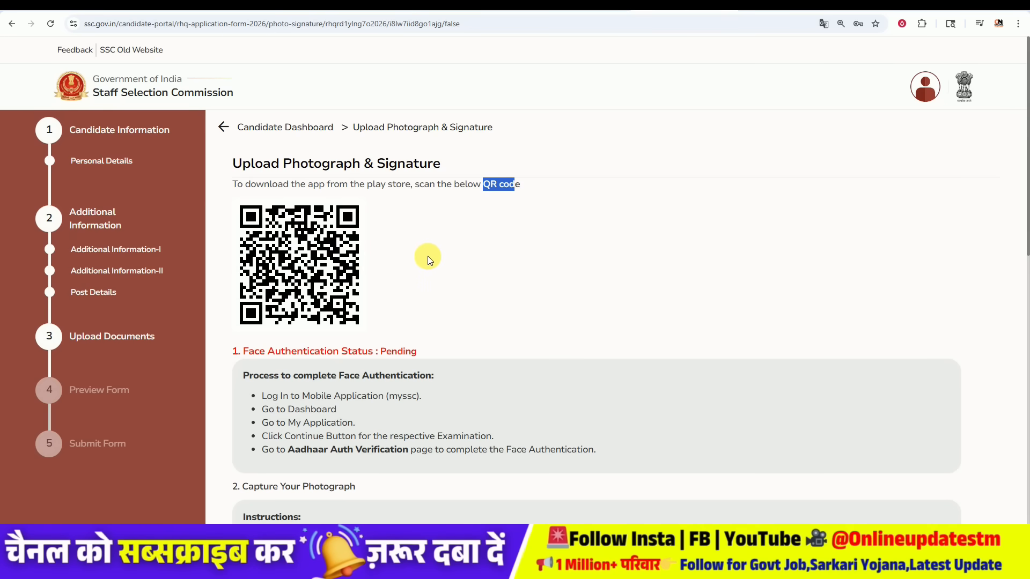
pyautogui.scroll(-3, 429, 247)
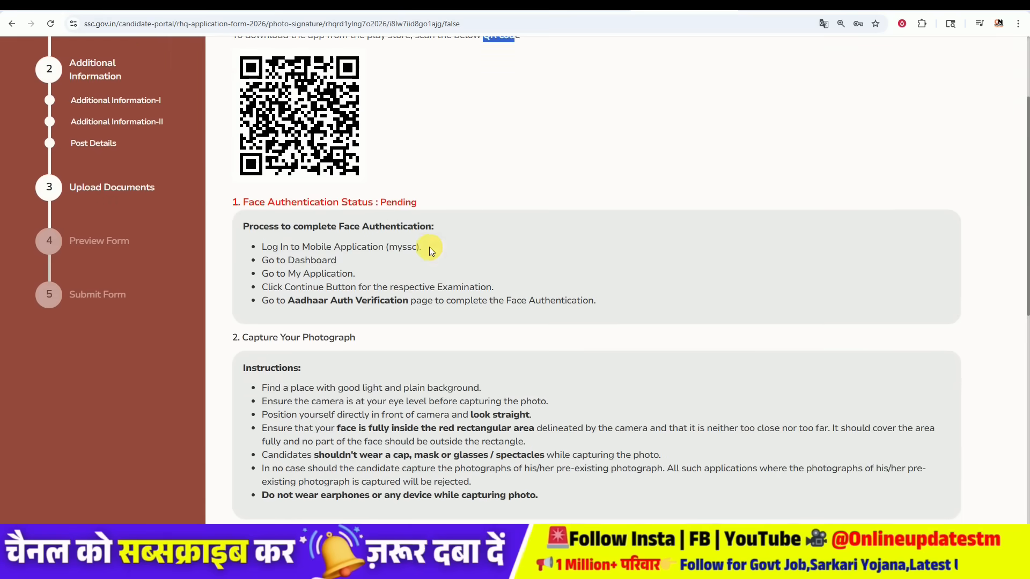
pyautogui.scroll(-6, 429, 246)
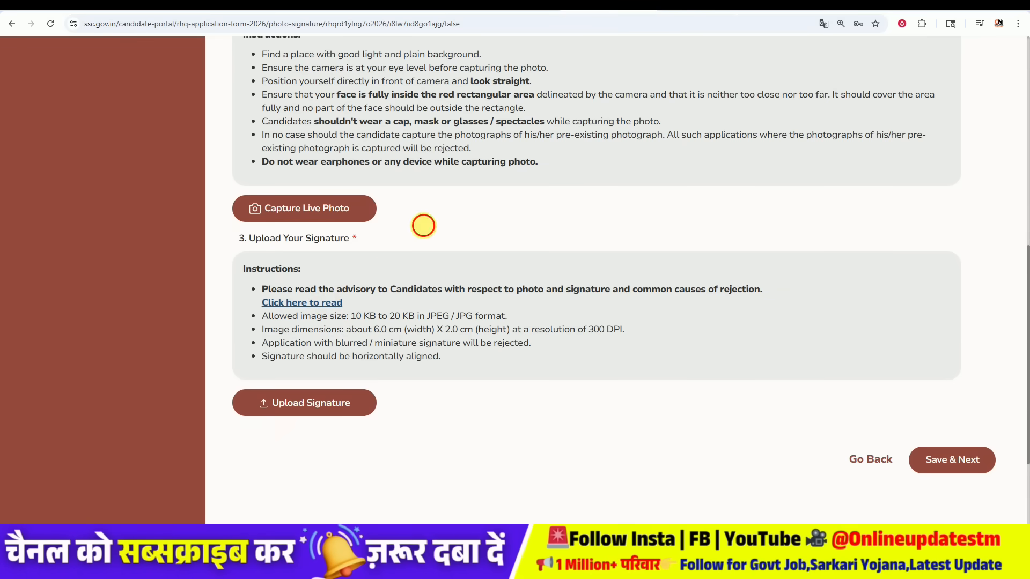
# Open the photo and signature advisory PDF and review its signature samples and the reasons for rejecting photographs
pyautogui.click(302, 302)
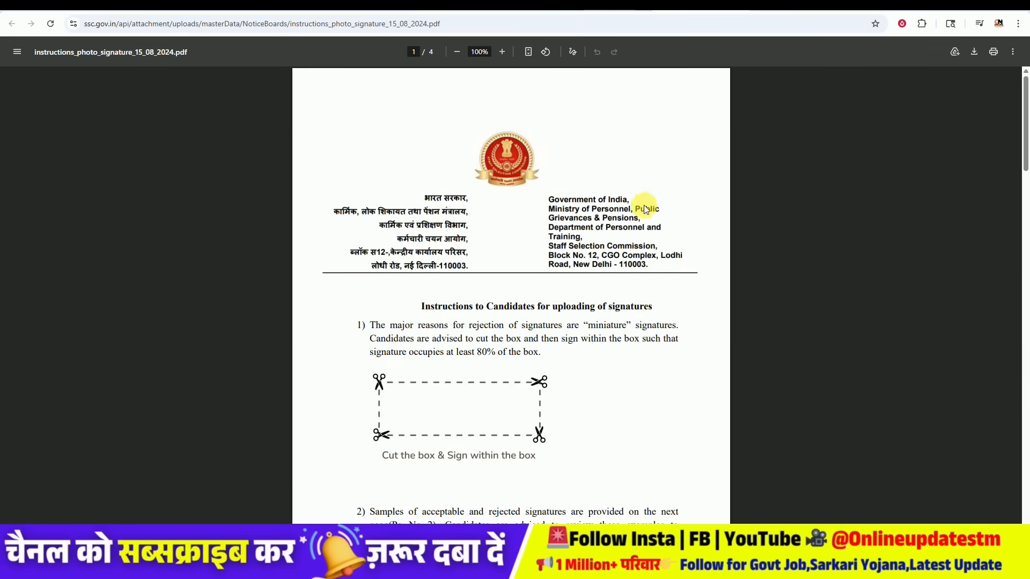
pyautogui.scroll(-4, 649, 252)
pyautogui.scroll(-10, 650, 251)
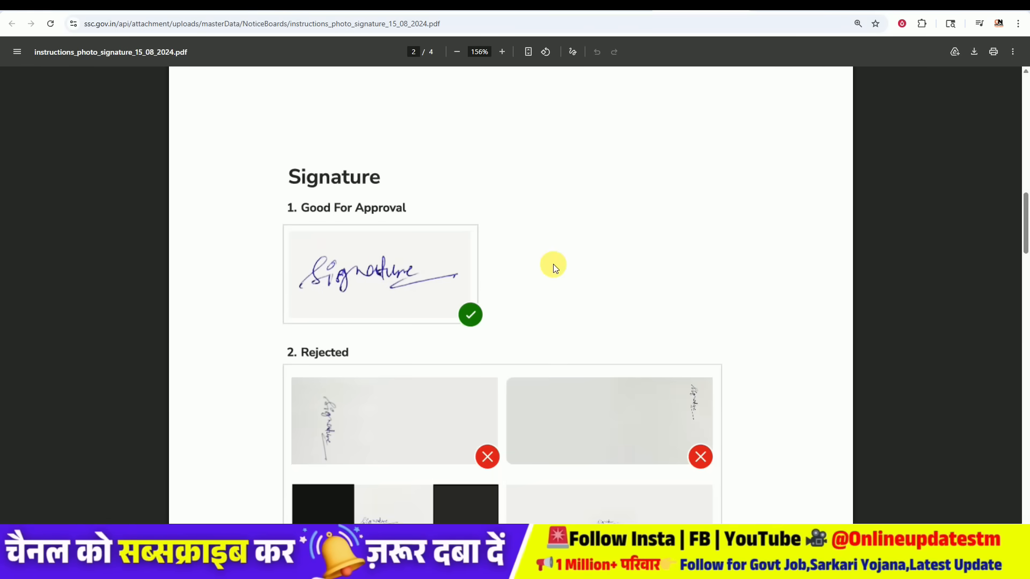
pyautogui.scroll(-2, 482, 287)
pyautogui.scroll(-12, 628, 427)
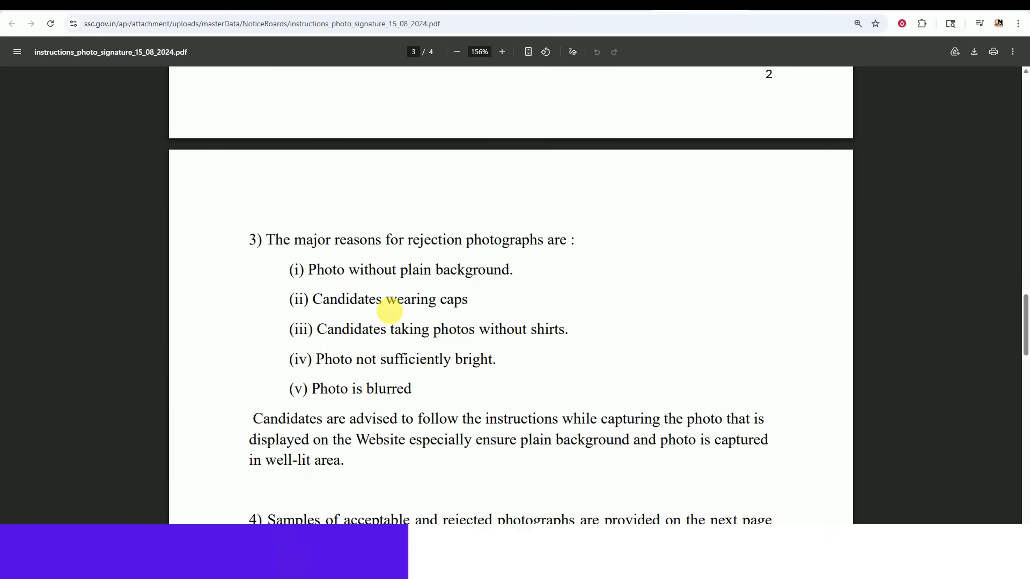
pyautogui.moveTo(401, 270); pyautogui.dragTo(485, 277)
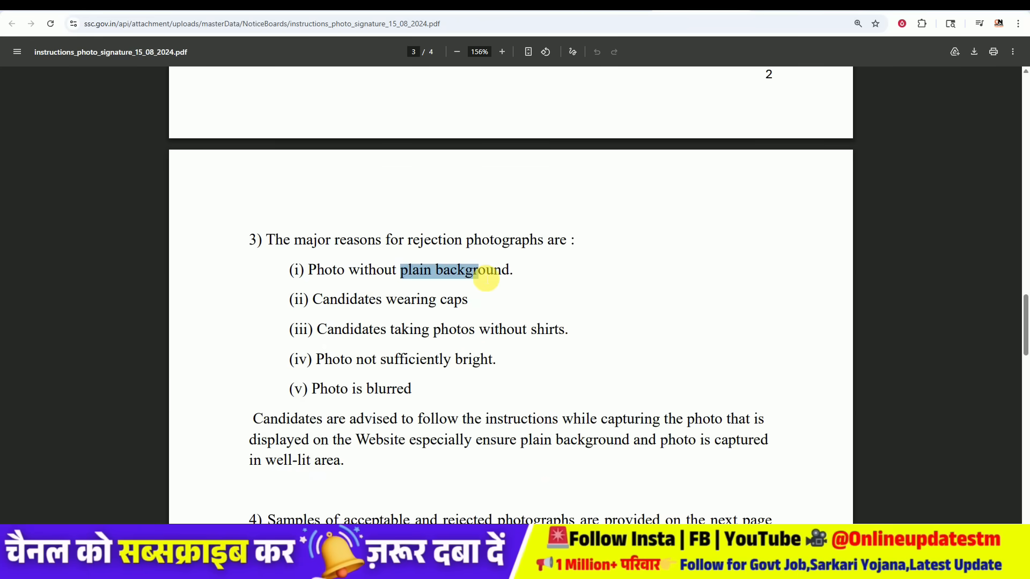
pyautogui.click(487, 277)
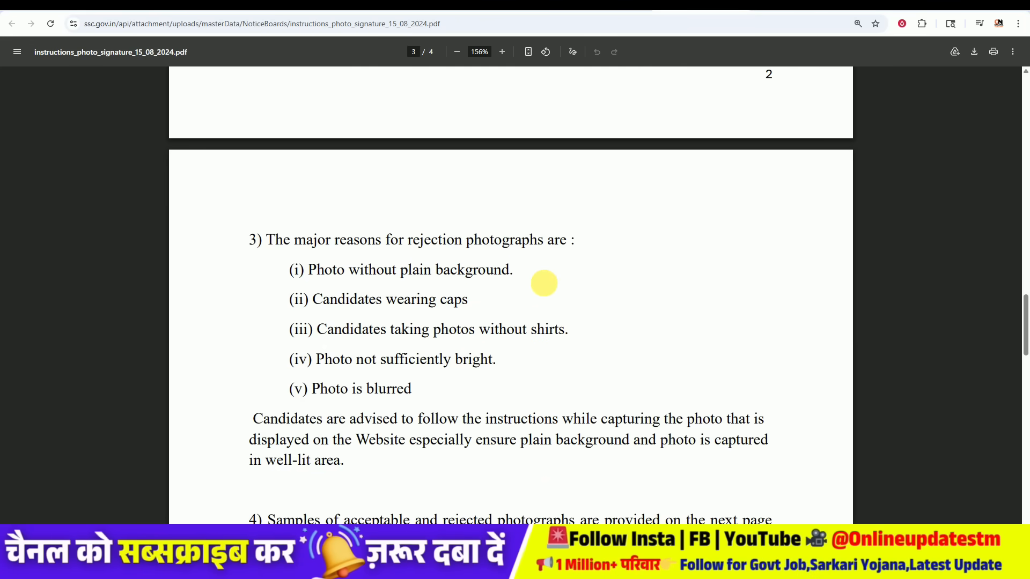
pyautogui.scroll(-1, 561, 290)
pyautogui.scroll(-2, 563, 291)
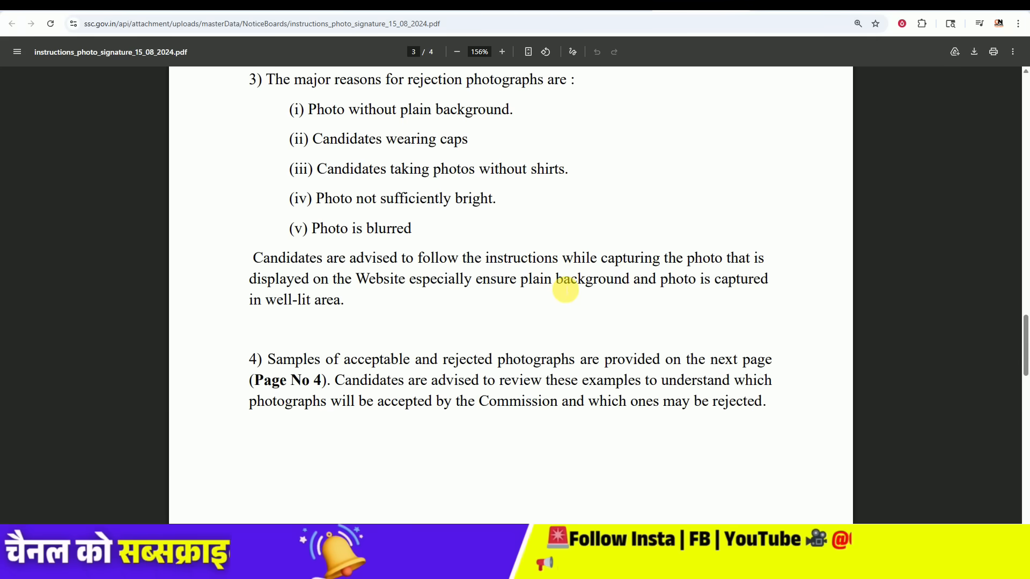
pyautogui.scroll(-1, 564, 290)
pyautogui.scroll(-5, 563, 288)
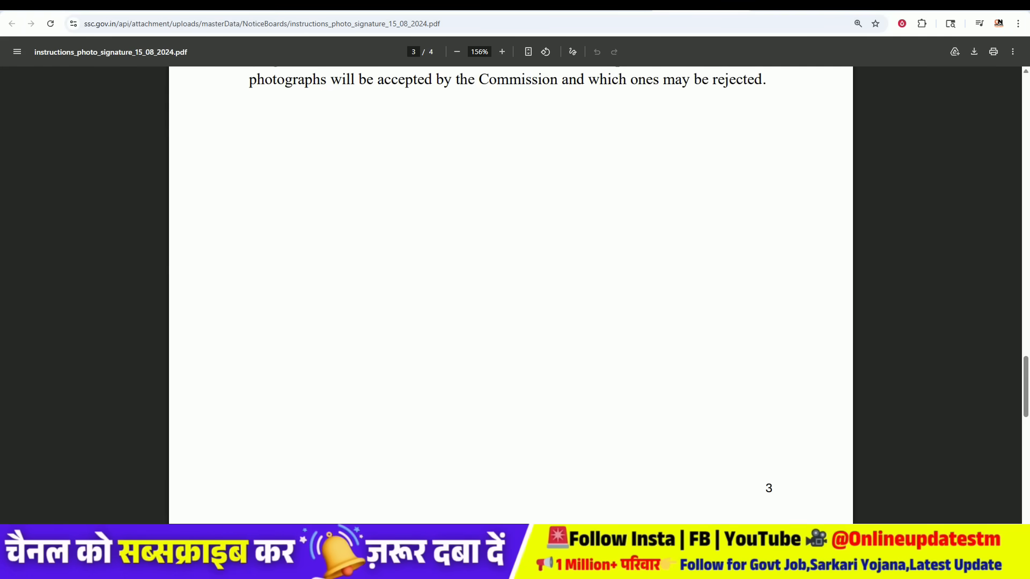
# Switch to the ImResizer site from the Google results, set the output unit to CM, and start selecting an image
pyautogui.click(596, 5)
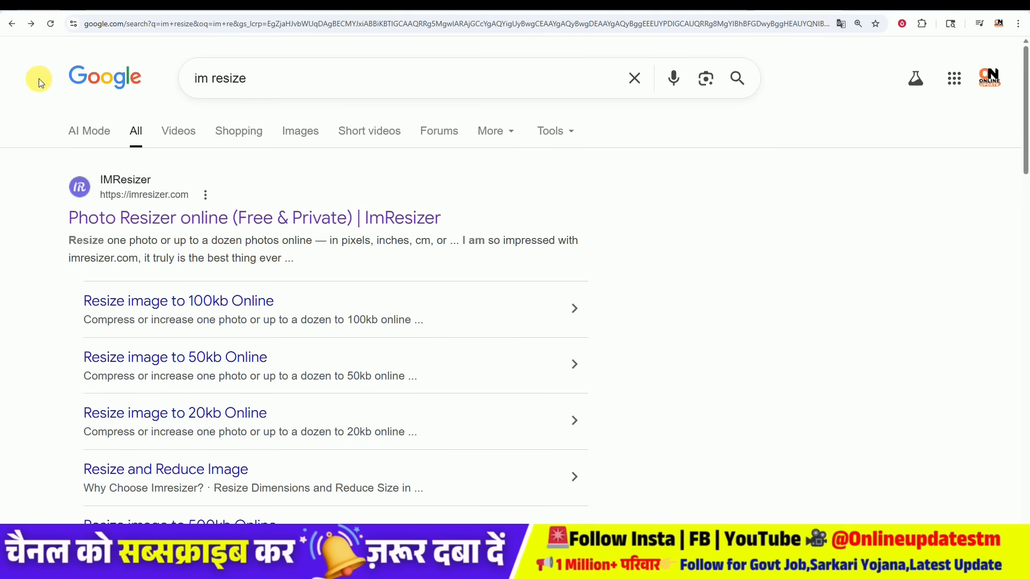
pyautogui.click(168, 217)
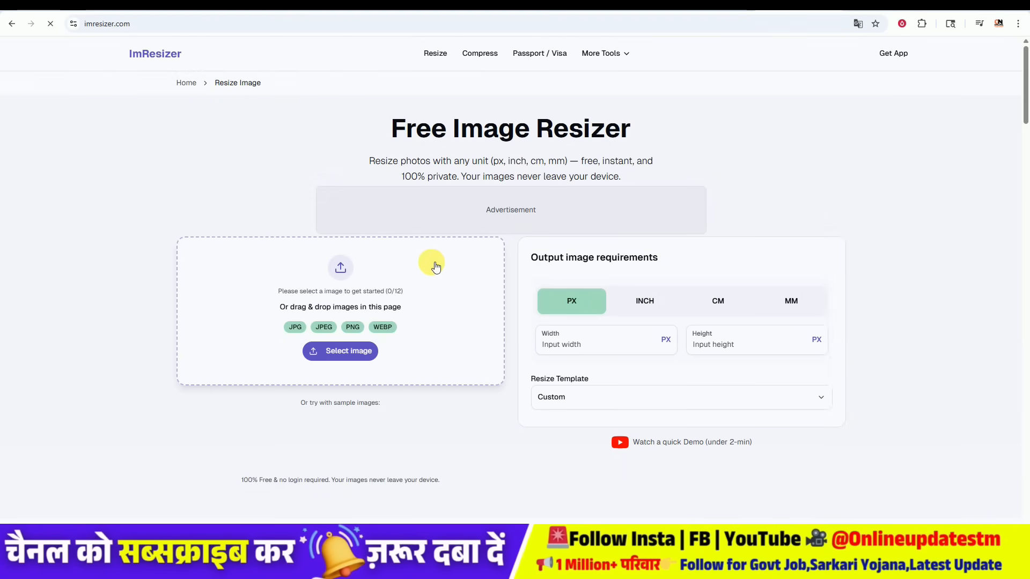
pyautogui.click(717, 300)
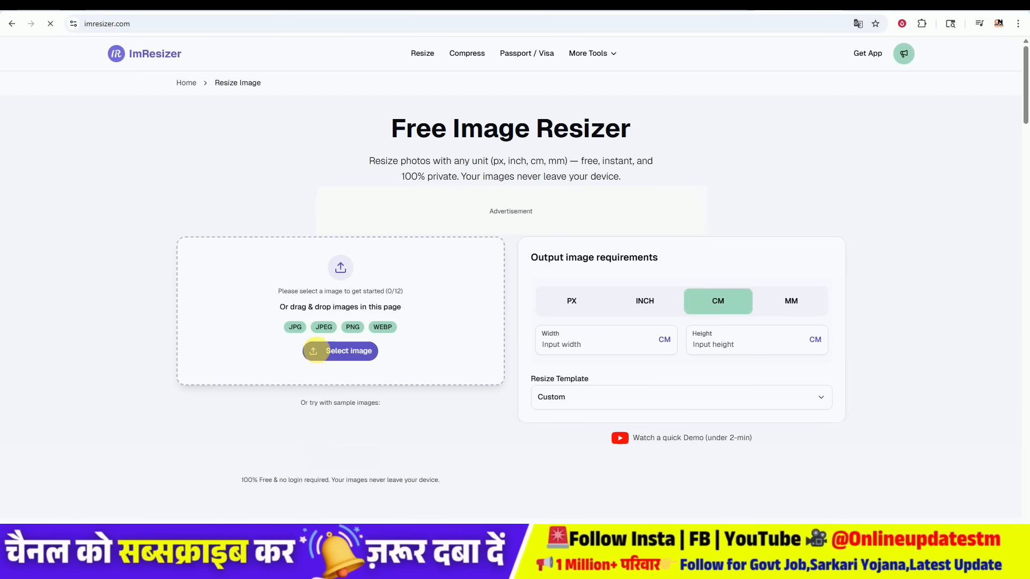
pyautogui.click(343, 352)
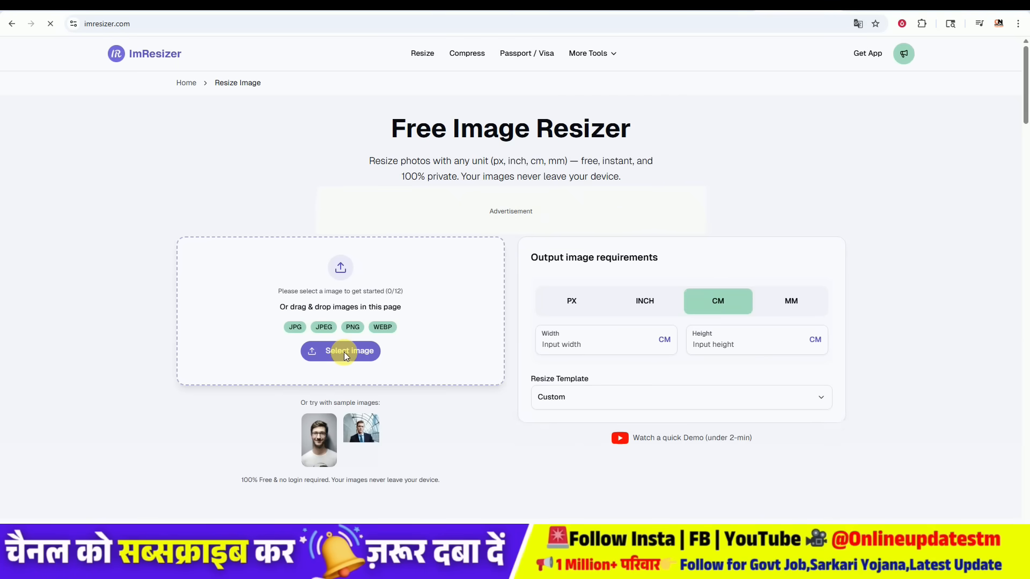